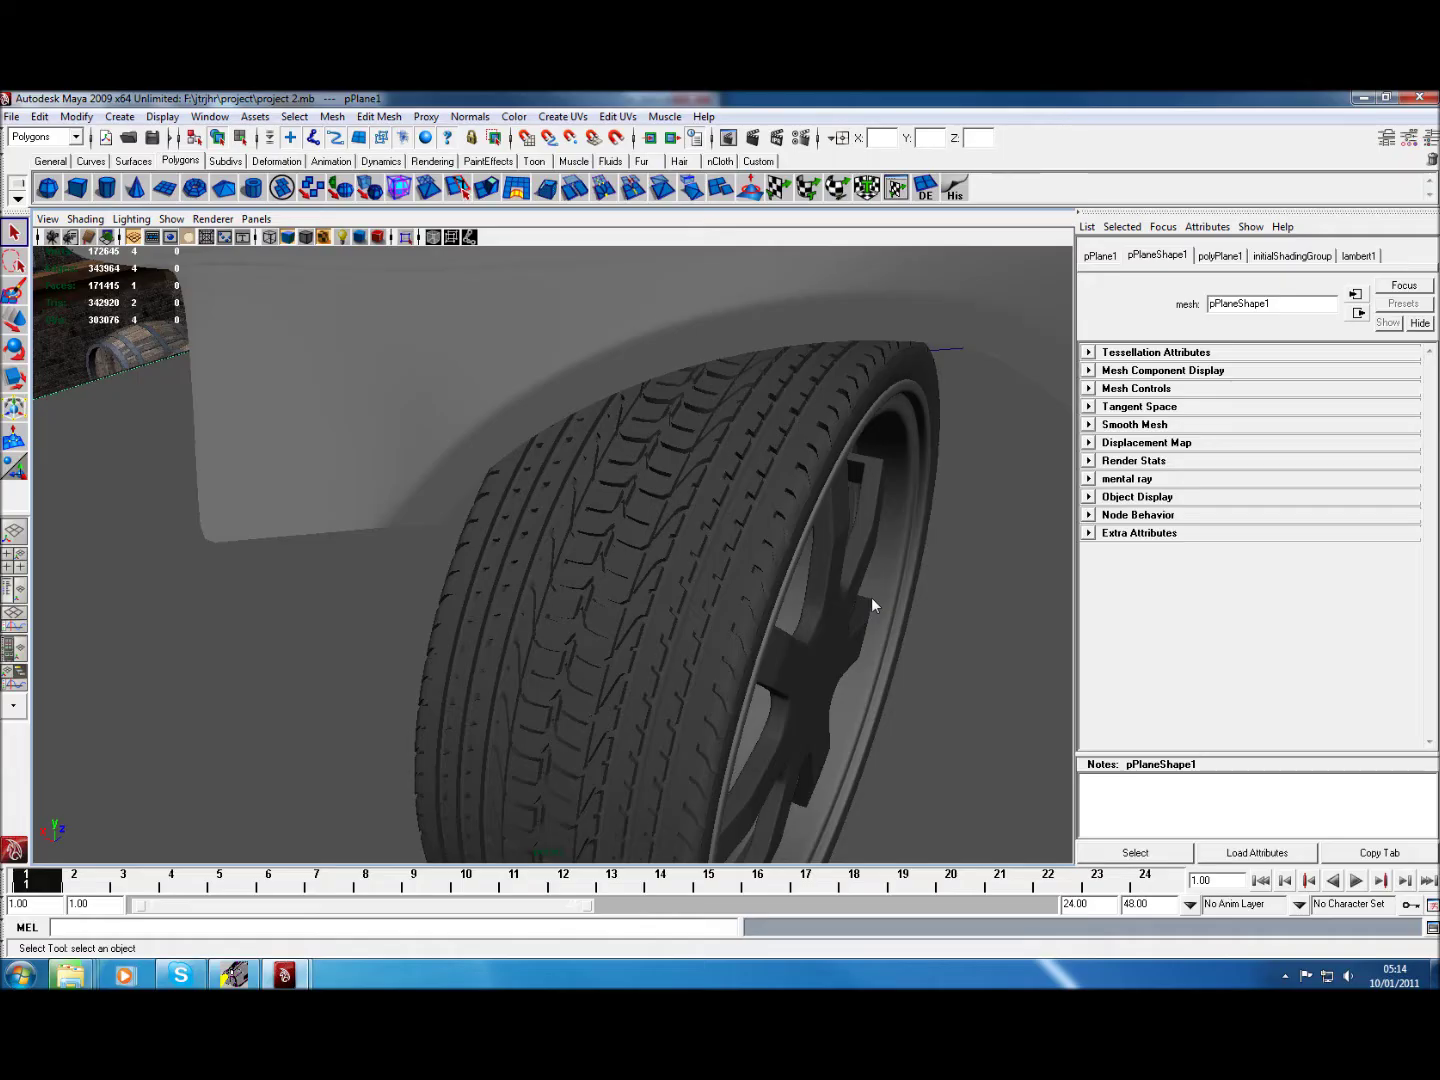
Select the inner_rim mesh of the front wheel in the perspective viewport.
click(871, 598)
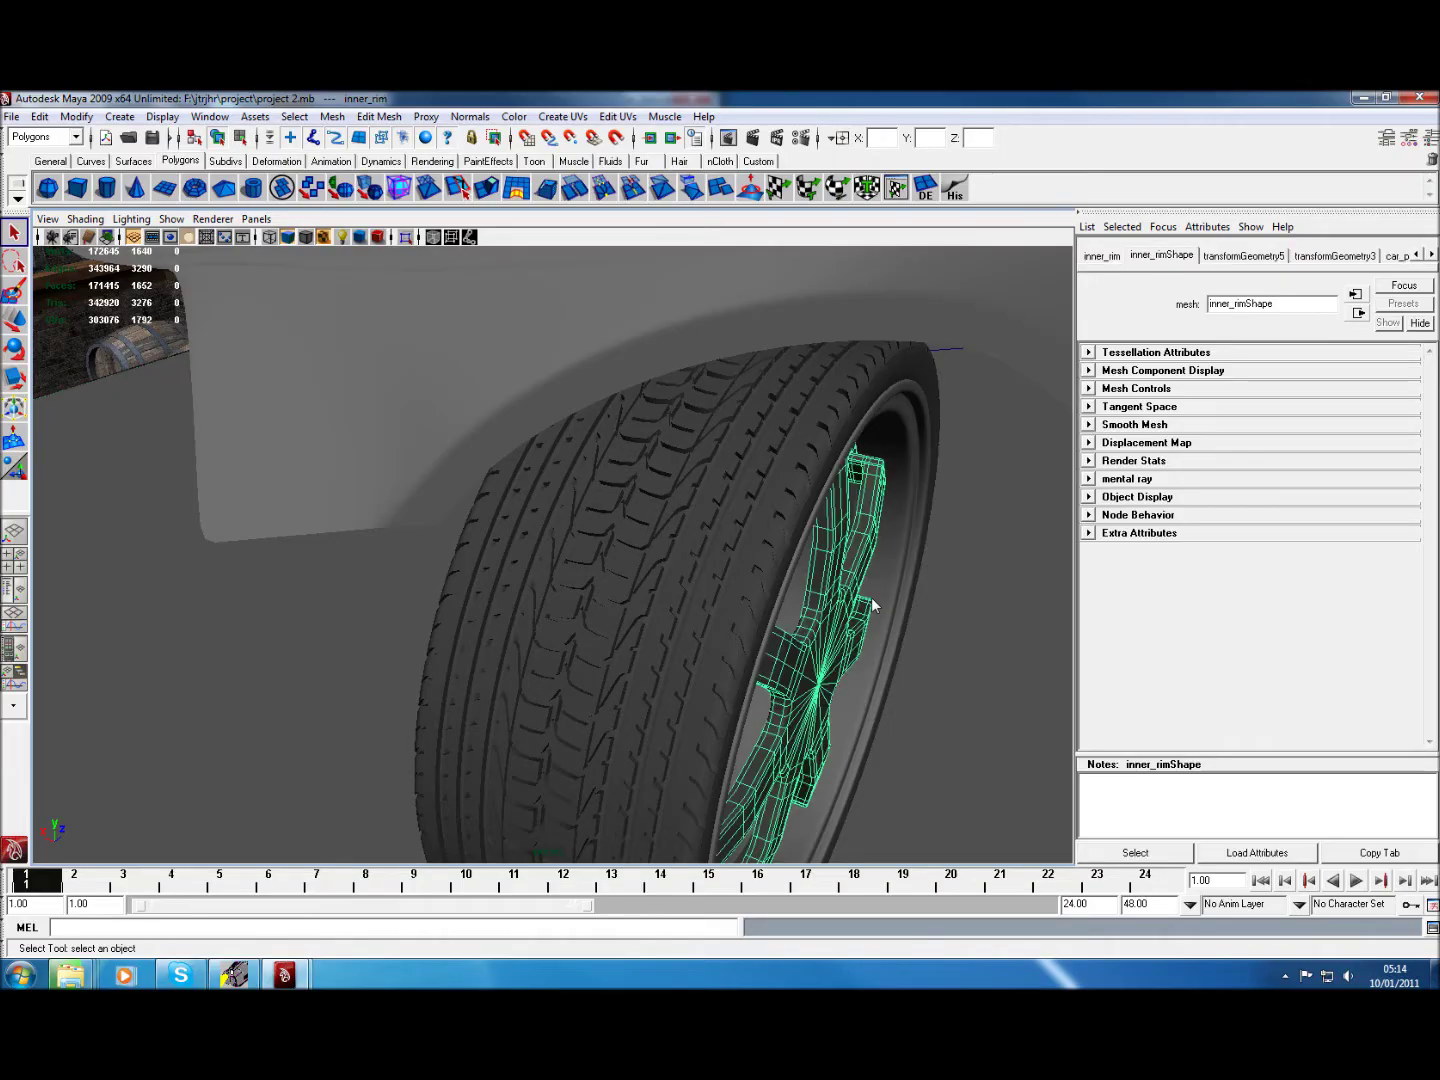
Zoom out, select the car body and orbit until the wheel and rims face the camera.
scroll(870, 597, down, 2)
scroll(871, 597, down, 2)
scroll(871, 597, down, 2)
click(870, 596)
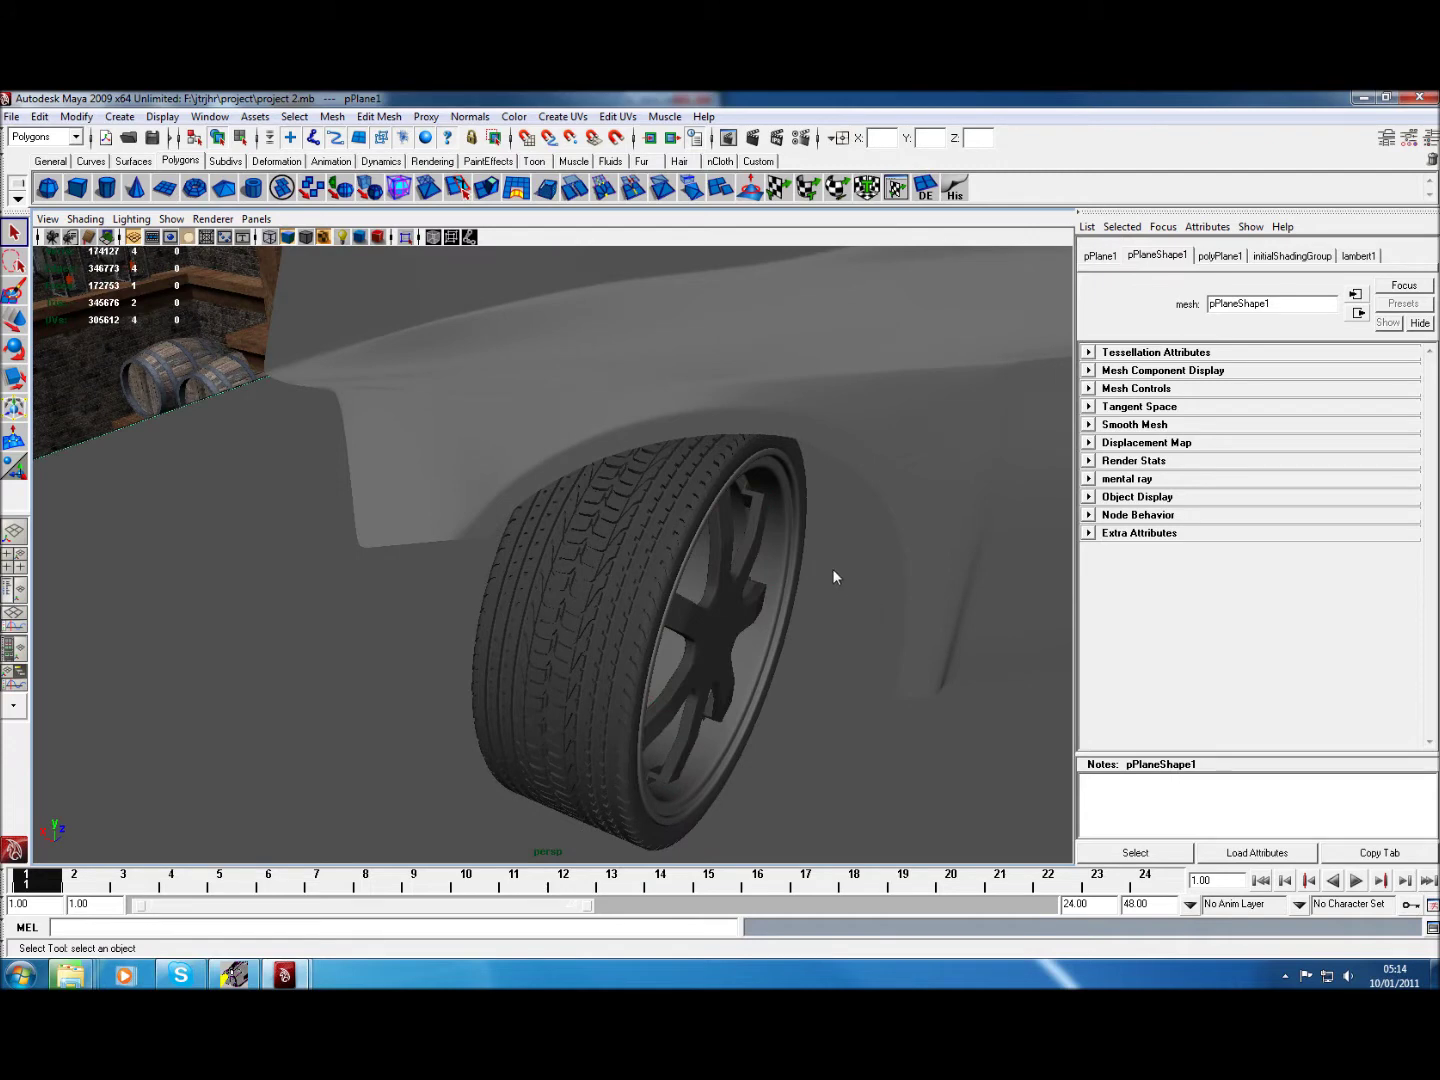
mouse_move(833, 577)
alt+mouse_down()
mouse_move(865, 588)
mouse_move(809, 695)
alt+mouse_up()
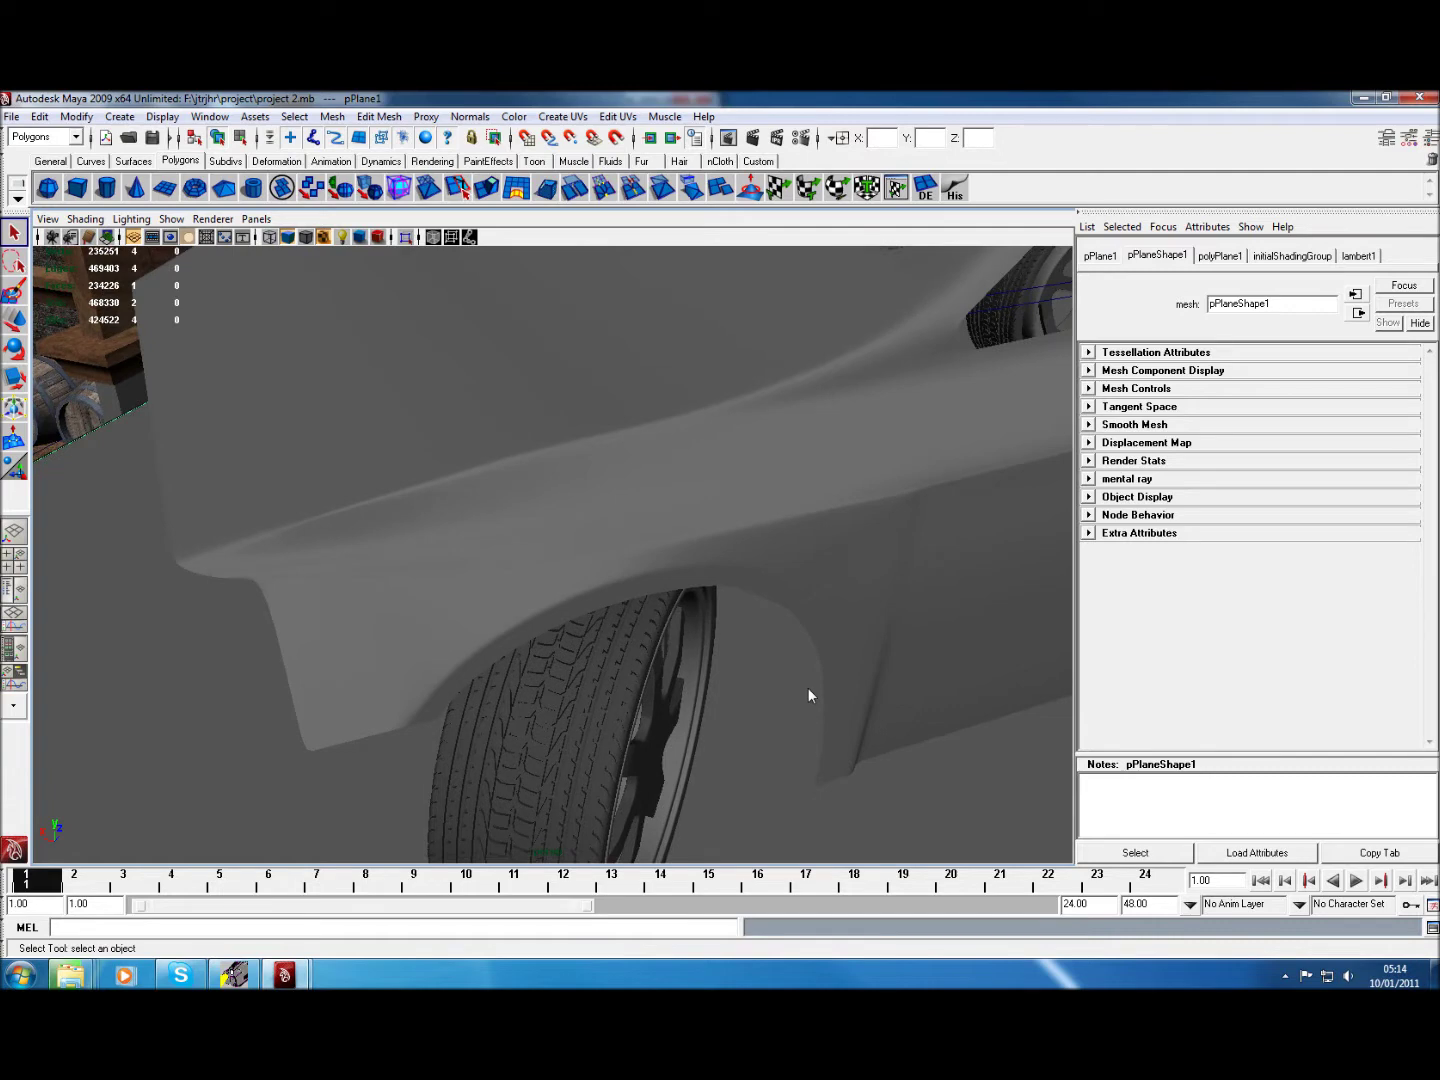
alt+middle_drag(809, 696, 810, 523)
mouse_move(809, 590)
alt+mouse_down()
mouse_move(765, 578)
mouse_move(725, 599)
alt+mouse_up()
alt+middle_drag(743, 596, 820, 497)
Zoom in on the wheel, select the tyre and pan to show the car body.
scroll(734, 555, up, 2)
scroll(733, 555, up, 3)
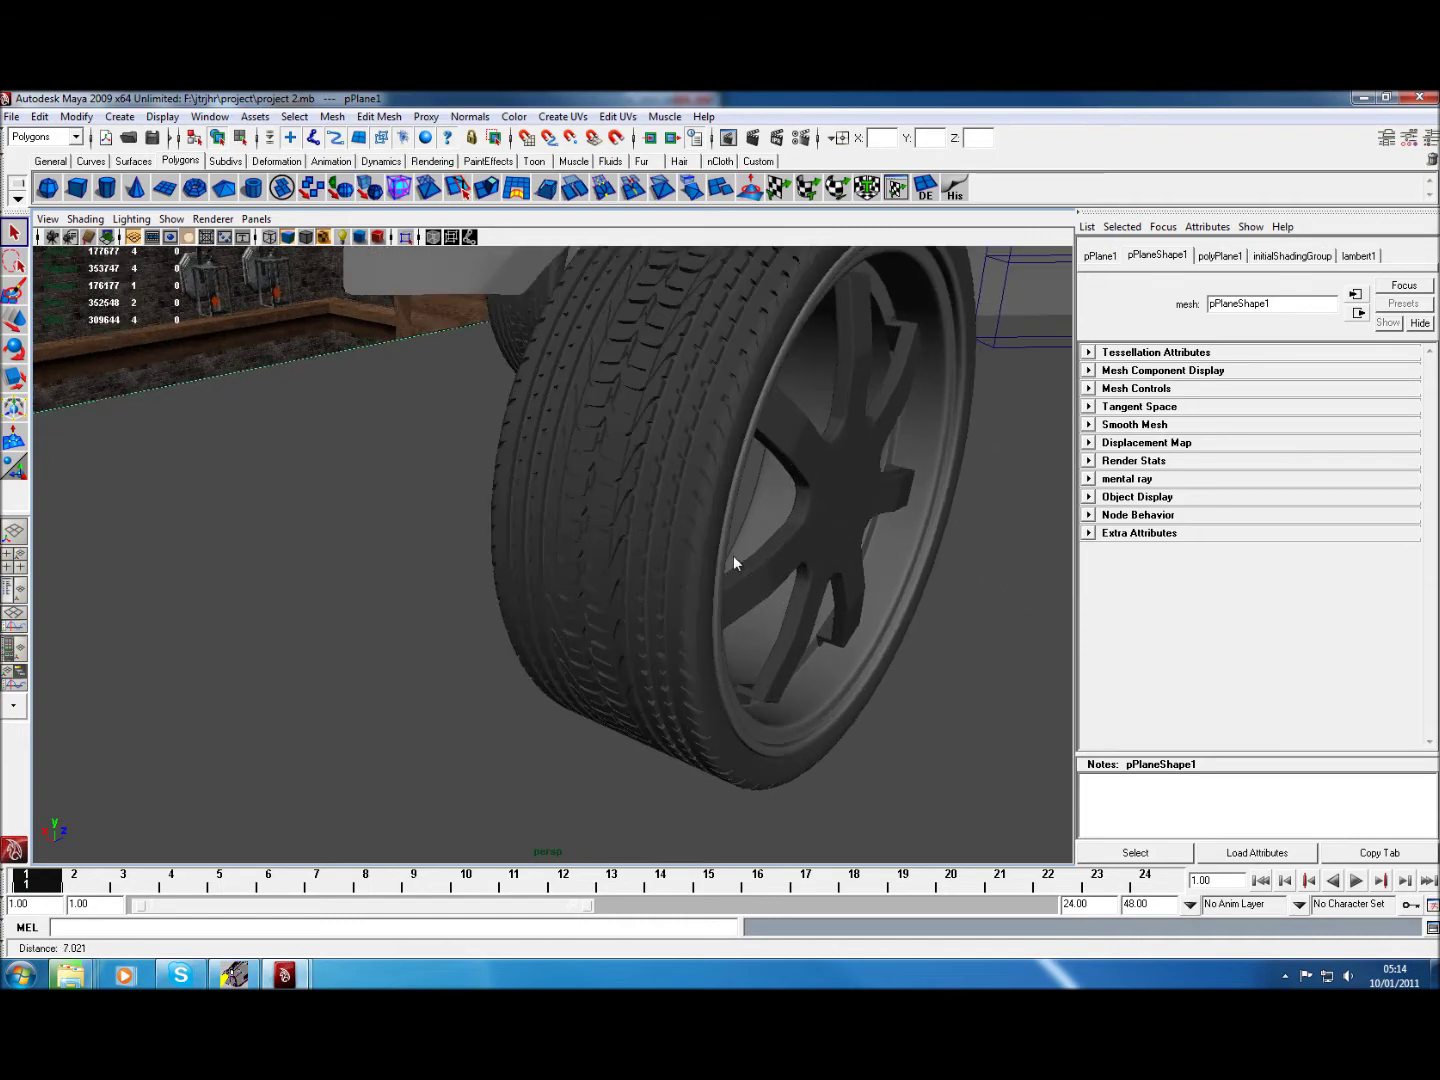
scroll(734, 554, up, 3)
scroll(746, 595, up, 3)
scroll(746, 595, down, 2)
scroll(711, 519, down, 3)
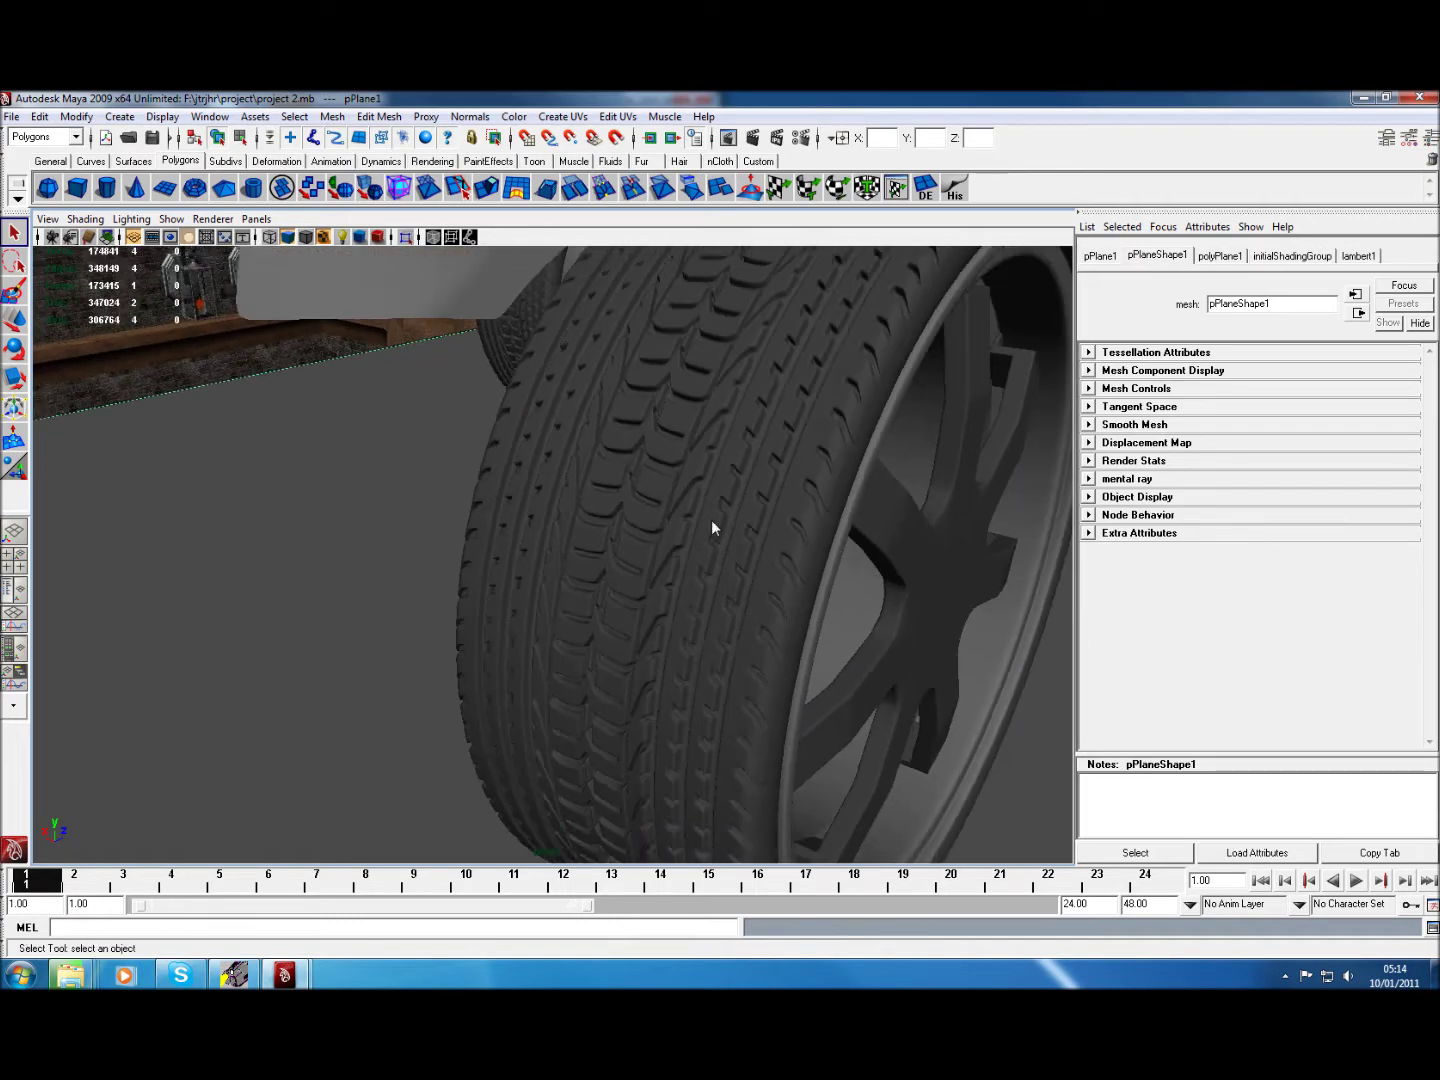
click(711, 519)
alt+middle_drag(691, 518, 956, 608)
Orbit around the car over to the spiral staircase and wall lanterns.
scroll(957, 608, down, 5)
alt+drag(855, 644, 810, 665)
scroll(563, 612, up, 3)
mouse_move(563, 613)
alt+mouse_down()
mouse_move(833, 611)
mouse_move(649, 694)
mouse_move(483, 558)
alt+mouse_up()
scroll(649, 649, up, 3)
scroll(610, 601, up, 3)
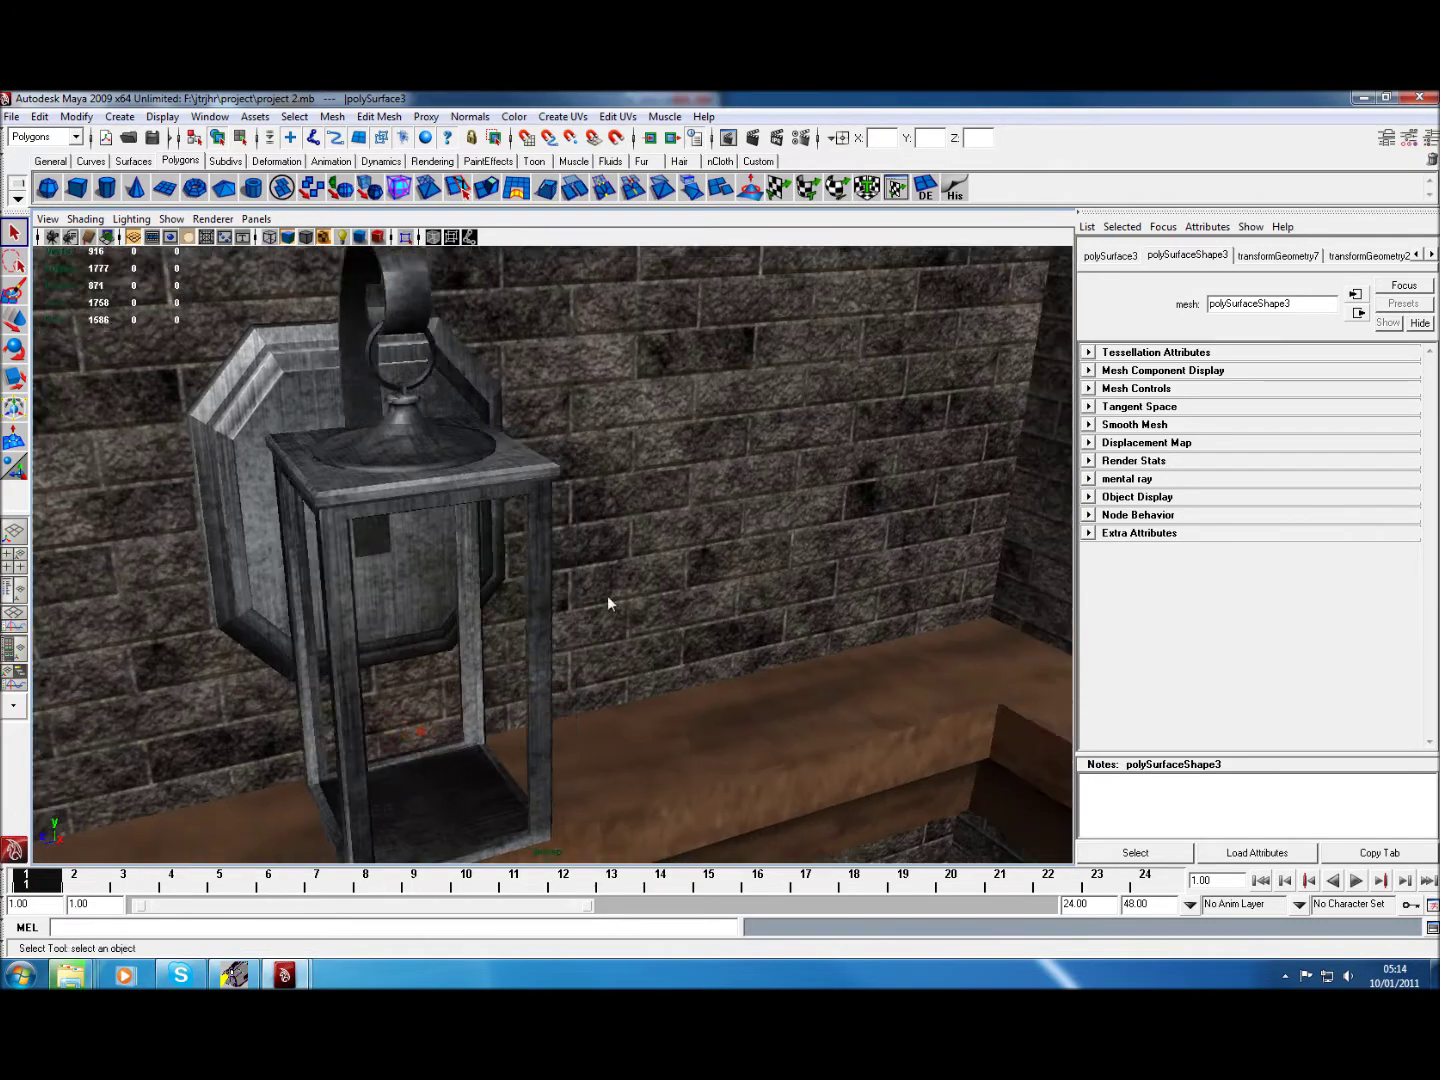
Orbit along the pair of wall lanterns and toward the brick wall.
alt+drag(611, 601, 801, 570)
scroll(419, 396, up, 3)
scroll(419, 396, down, 3)
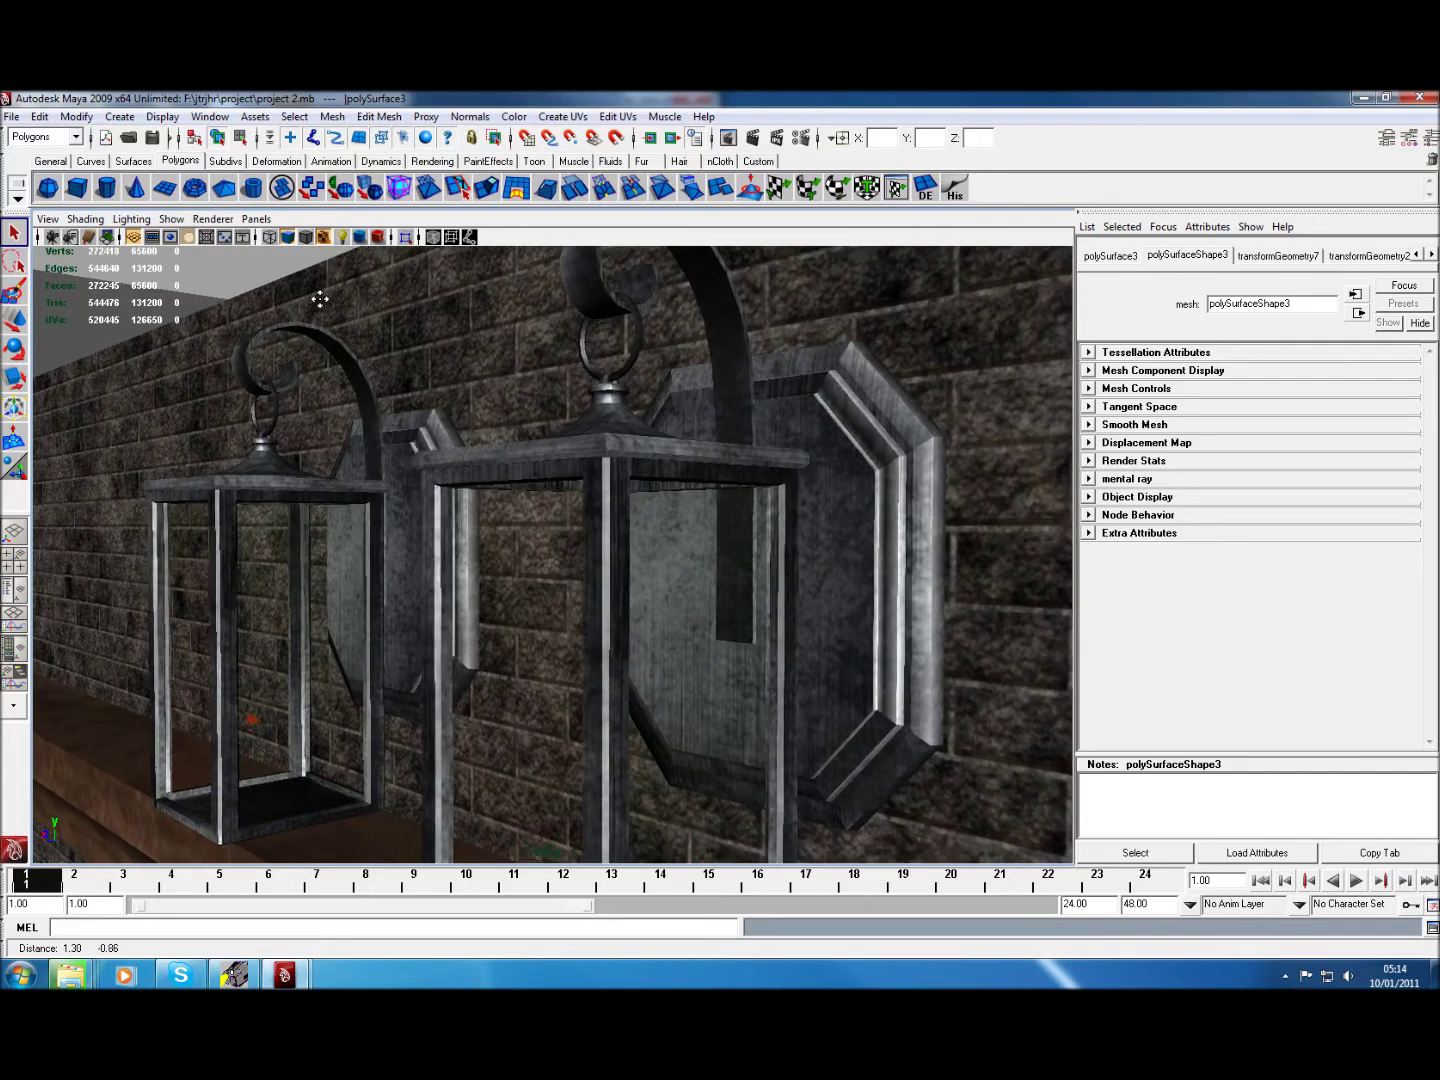
alt+drag(391, 429, 505, 510)
Step back through four earlier camera views to the brick wall.
key(ctrl+z)
key(ctrl+z)
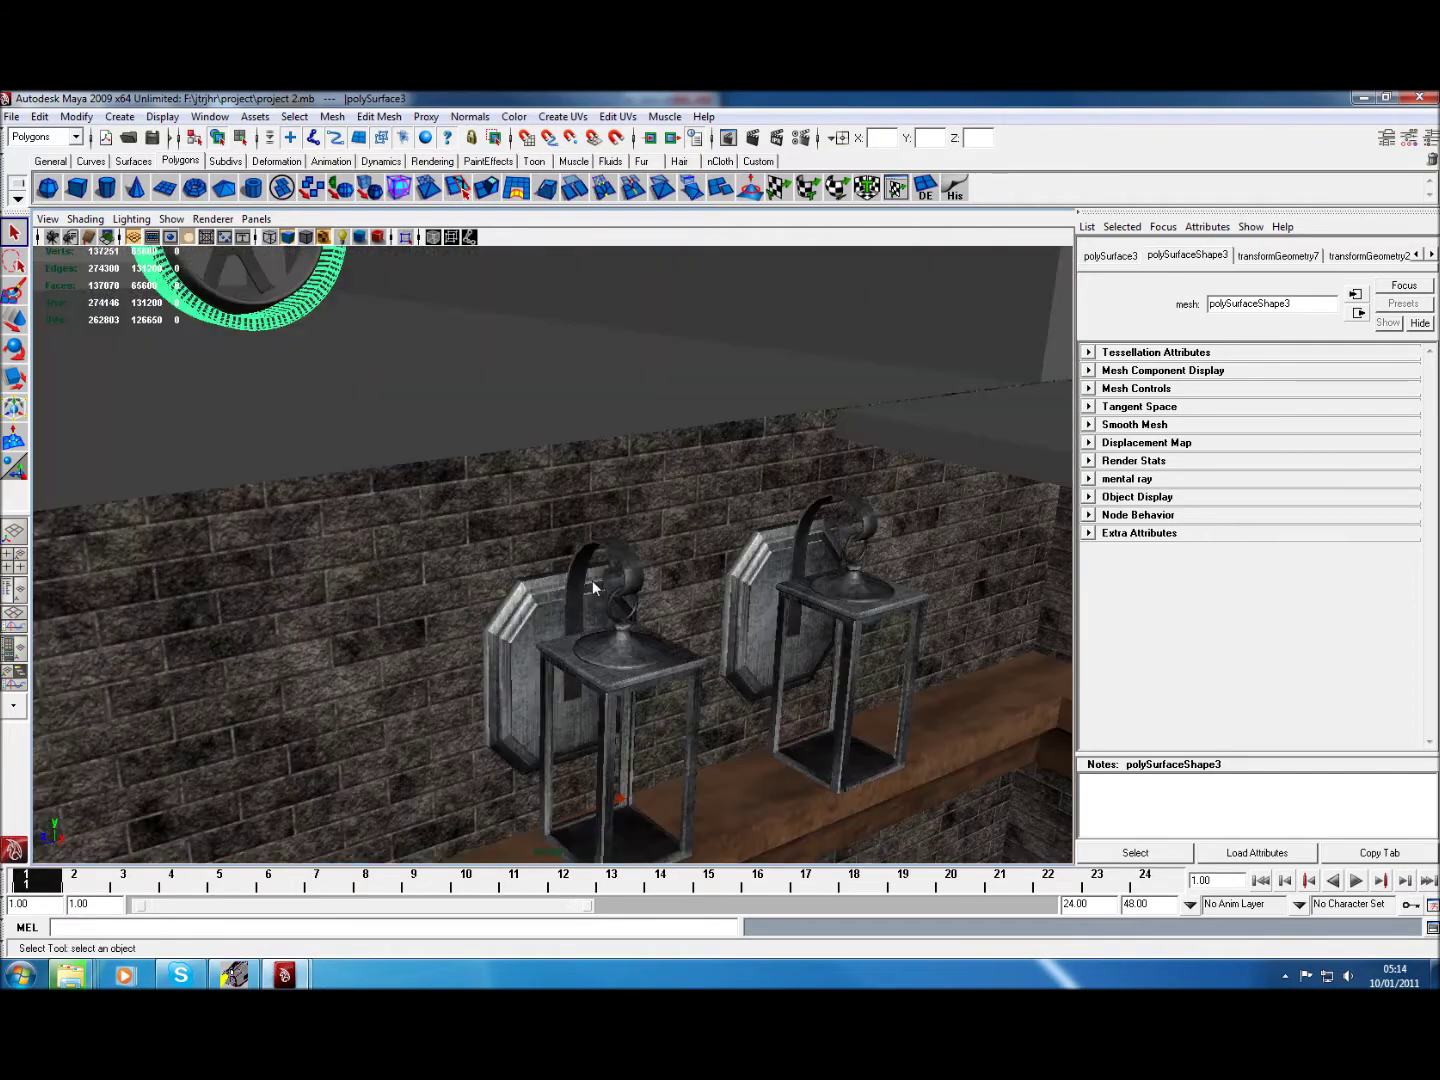
key(ctrl+z)
key(ctrl+z)
key(ctrl+z)
key(ctrl+z)
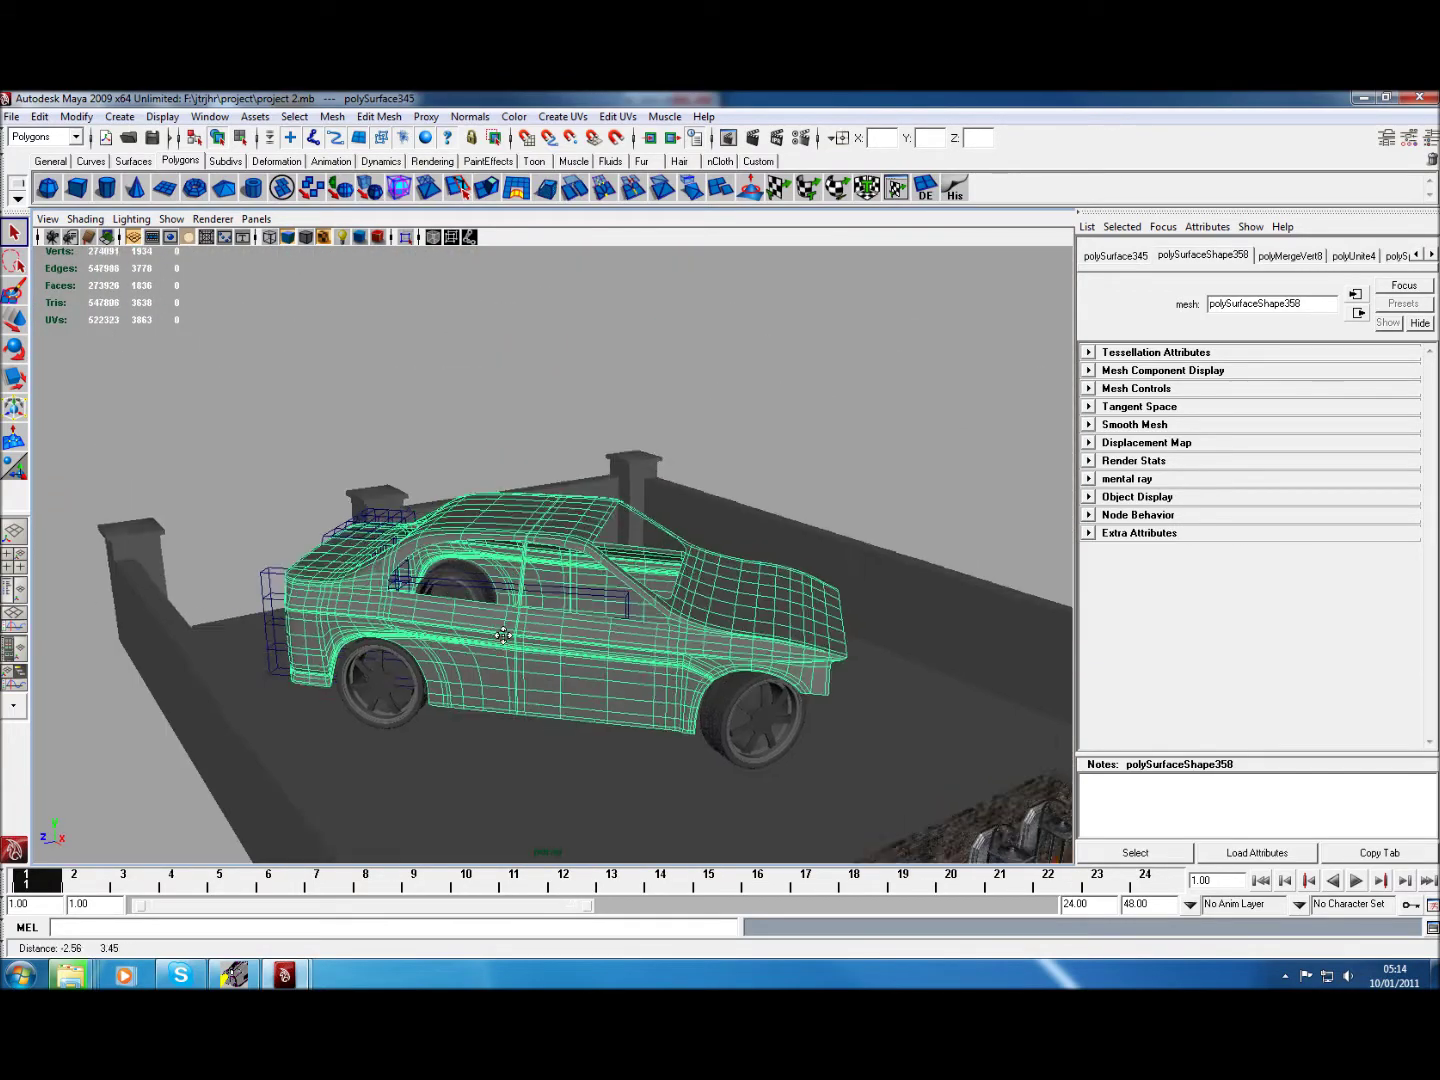
key(ctrl+z)
key(ctrl+z)
key(ctrl+z)
key(ctrl+z)
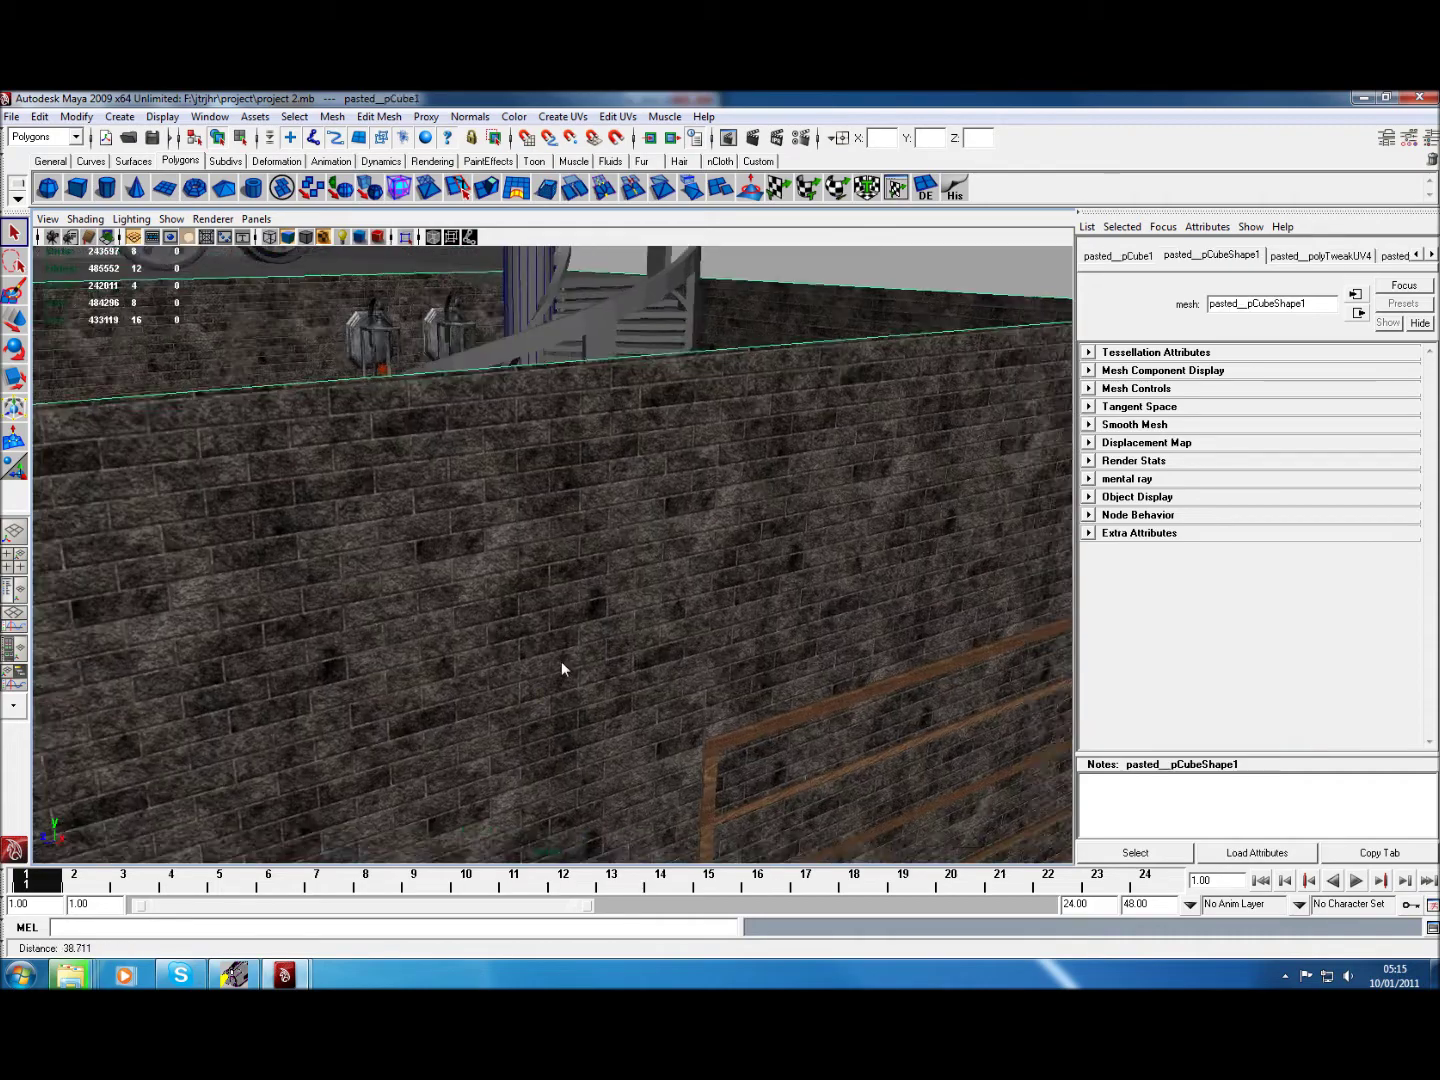
key(ctrl+z)
key(ctrl+z)
Step back through saved views of the staircase, stools and bar counter.
key(ctrl+z)
key(ctrl+z)
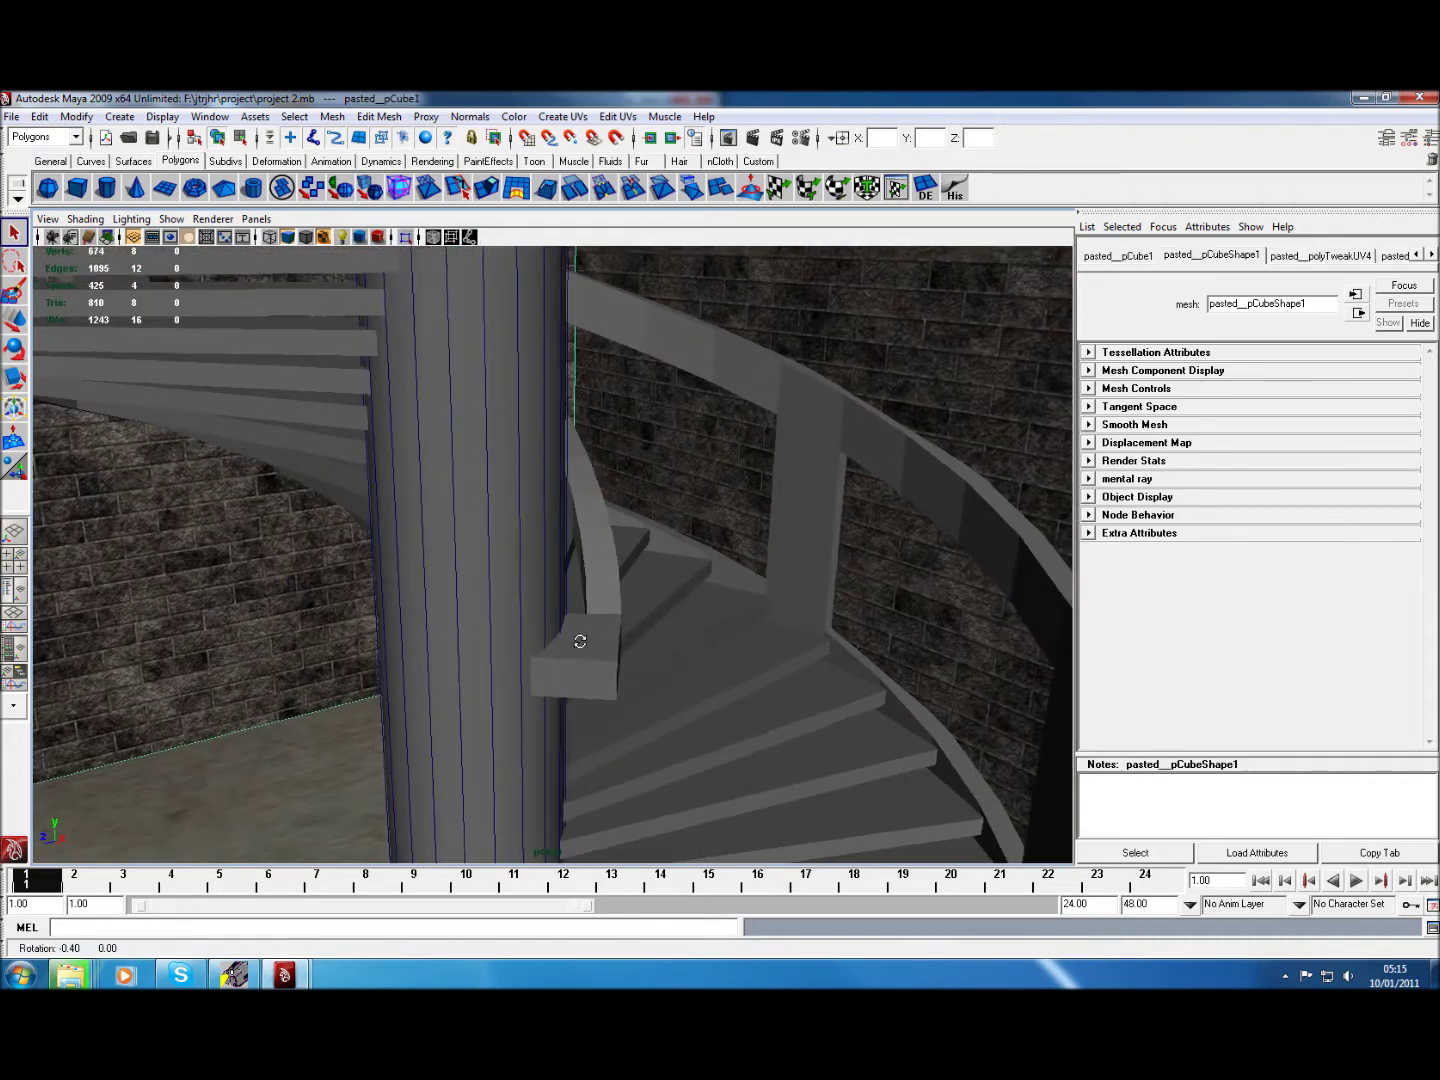
key(ctrl+z)
key(ctrl+z)
key(ctrl+z)
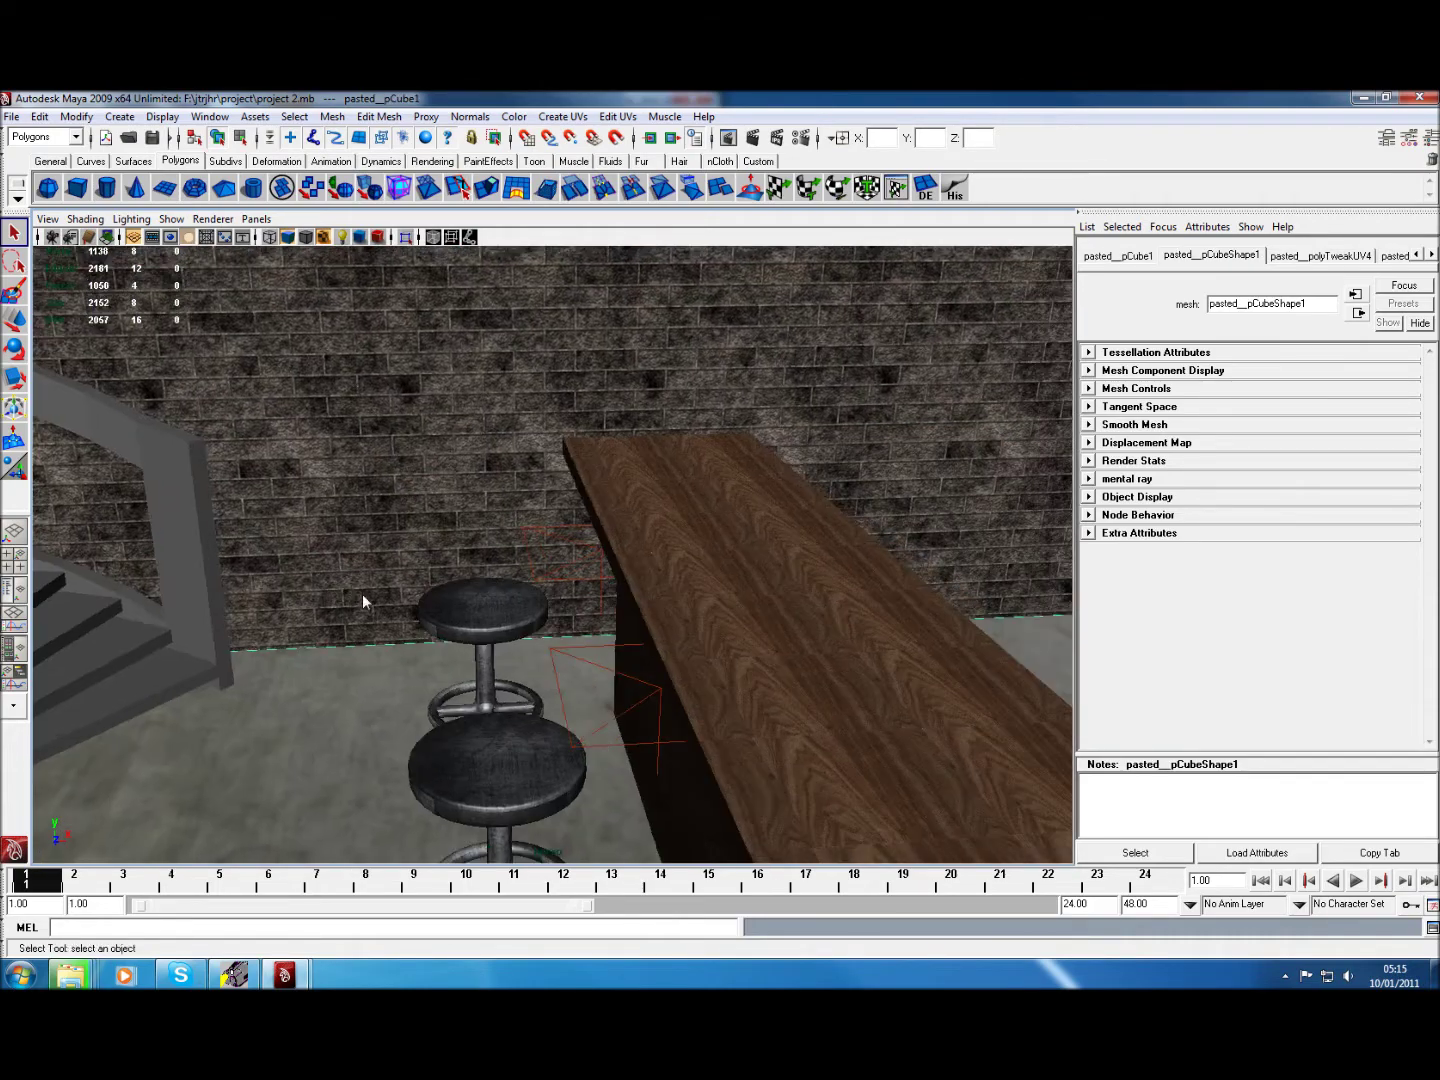
key(ctrl+z)
key(ctrl+z)
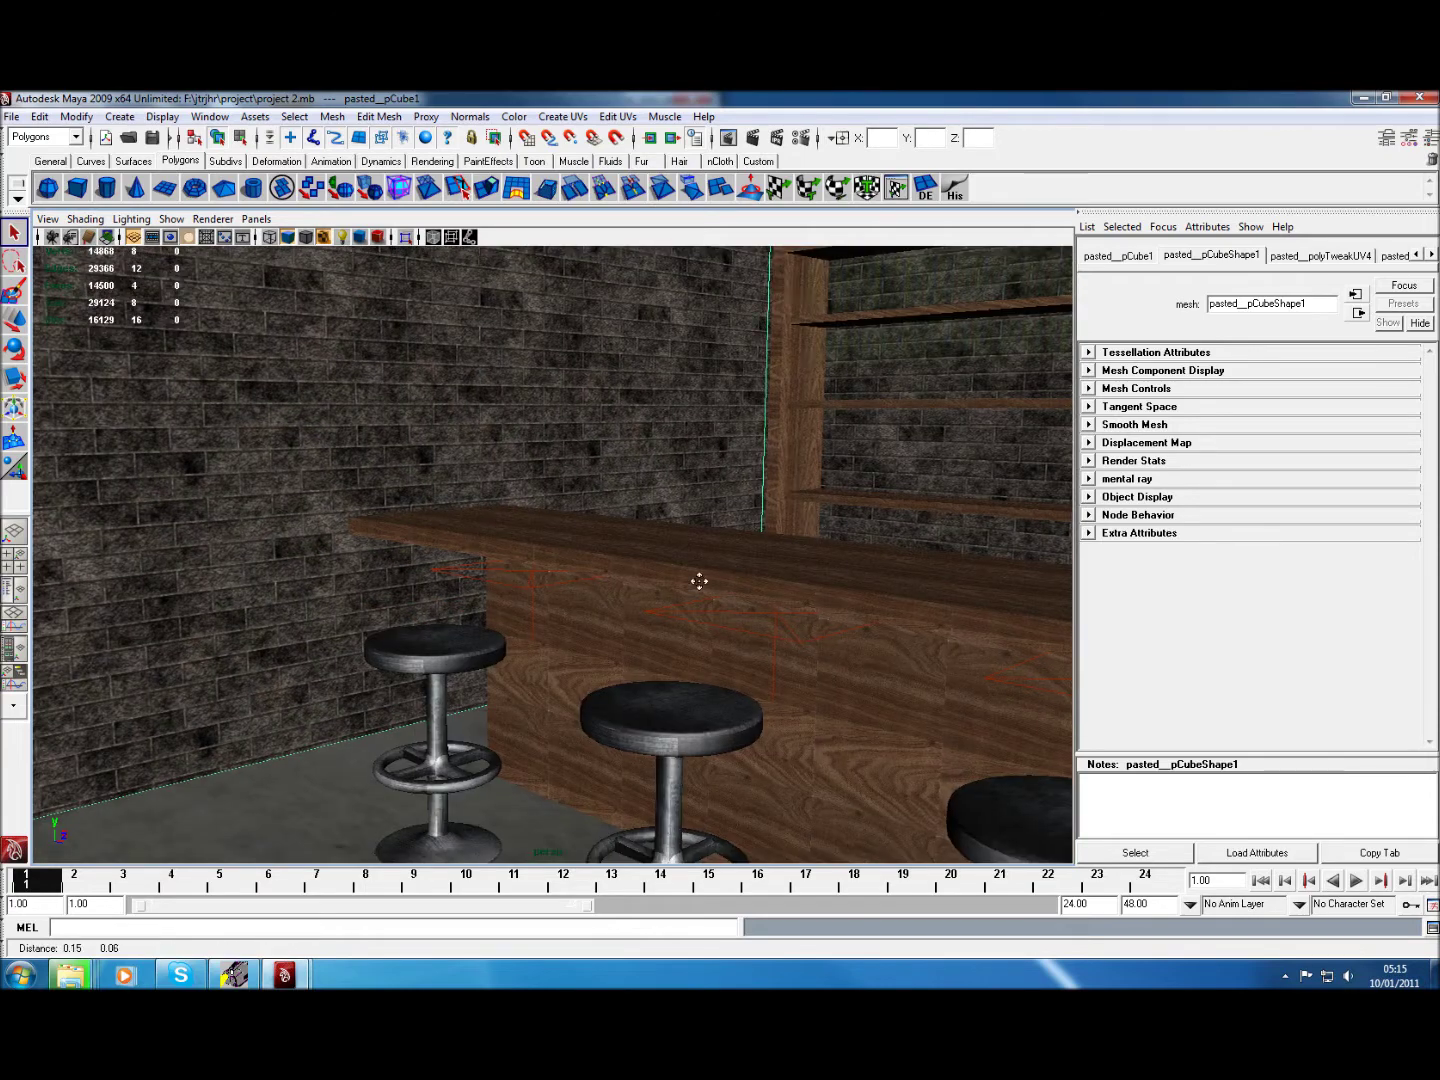
key(ctrl+z)
key(ctrl+z)
key(ctrl+z)
key(ctrl+z)
key(ctrl+z)
key(ctrl+z)
key(ctrl+z)
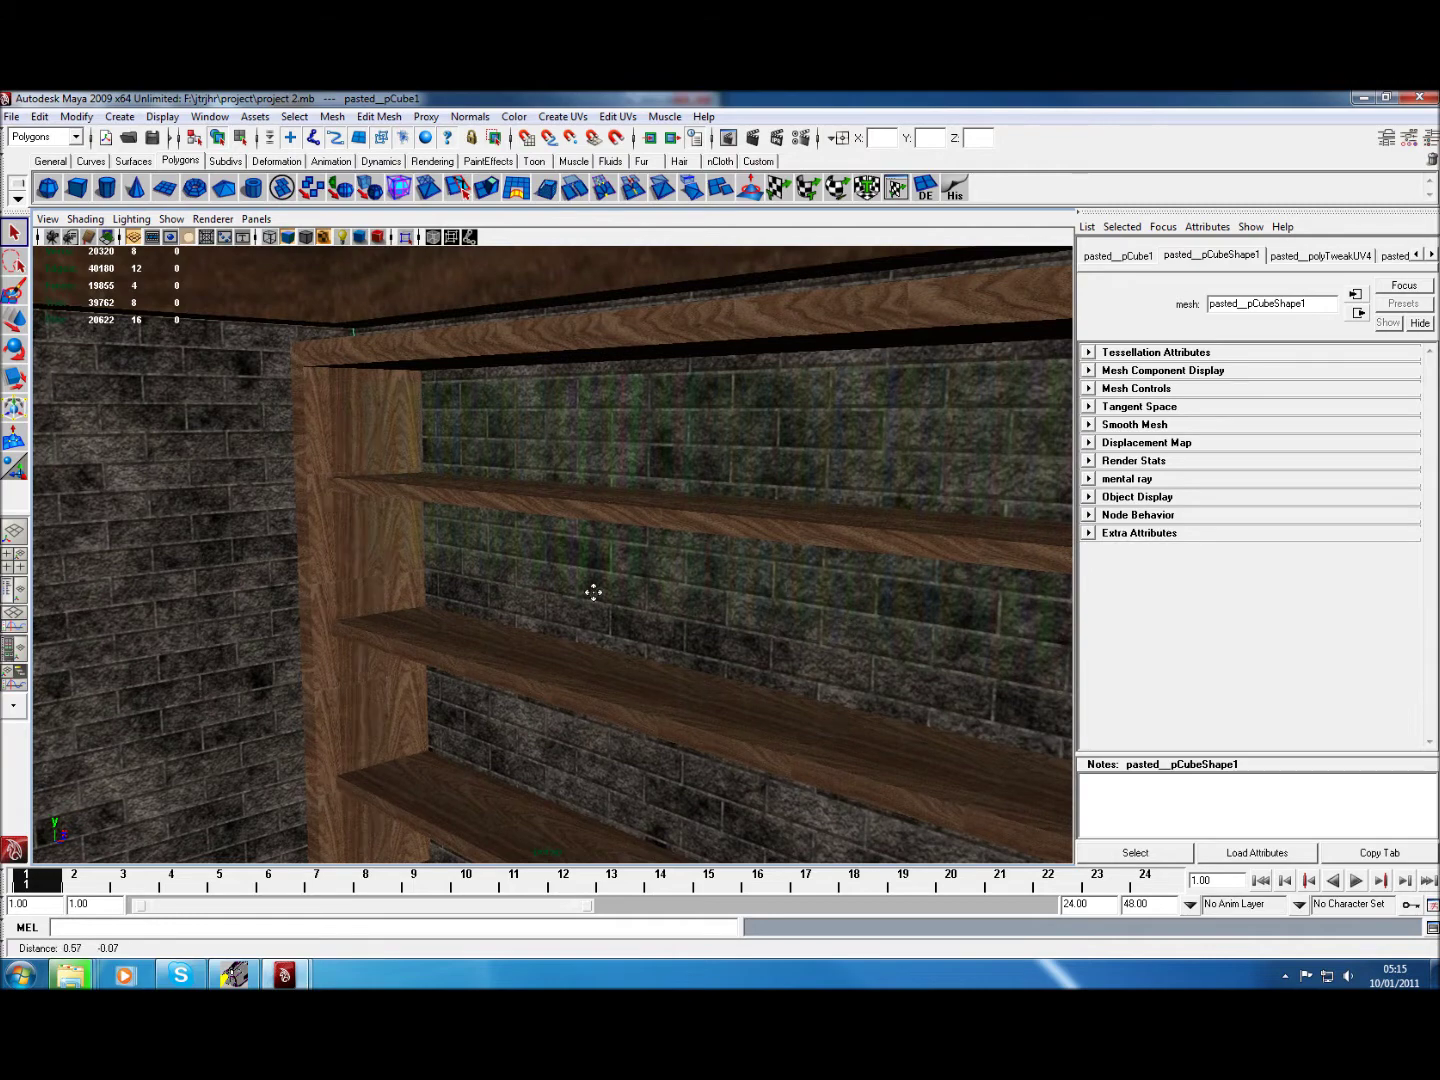
Tumble and dolly the camera up close to the wooden wall shelves.
alt+middle_drag(593, 593, 341, 543)
alt+right_drag(341, 543, 713, 598)
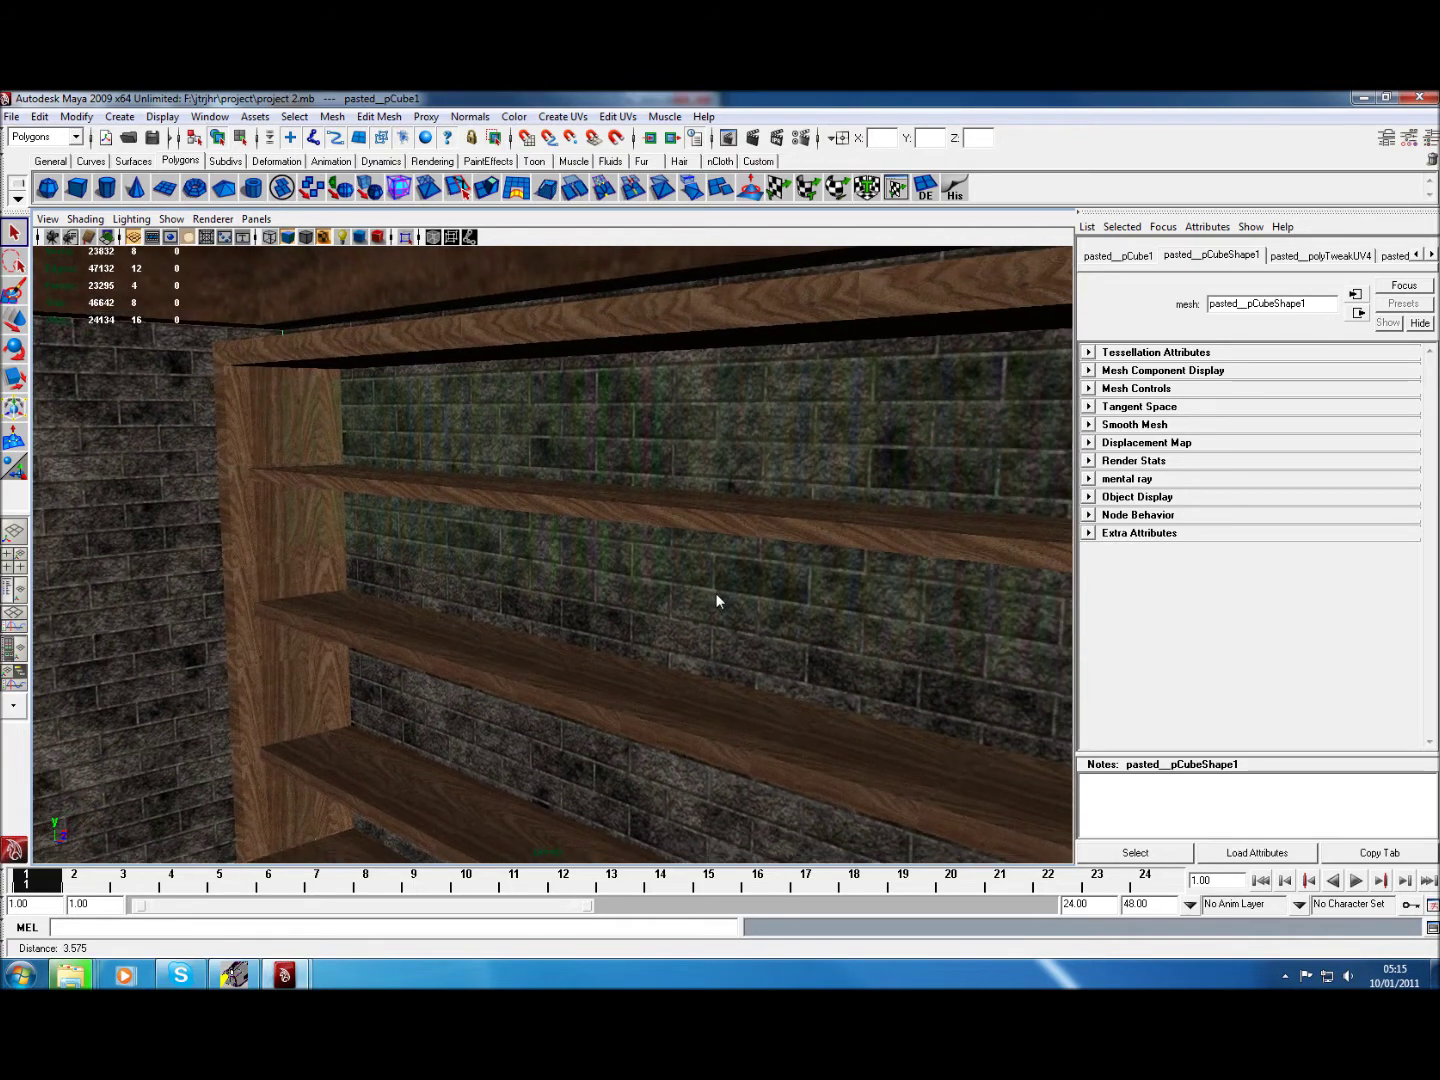
alt+right_drag(716, 600, 809, 617)
mouse_move(810, 615)
alt+mouse_down()
mouse_move(755, 634)
mouse_move(885, 668)
mouse_move(620, 554)
alt+mouse_up()
alt+middle_drag(619, 554, 598, 551)
alt+drag(599, 552, 559, 559)
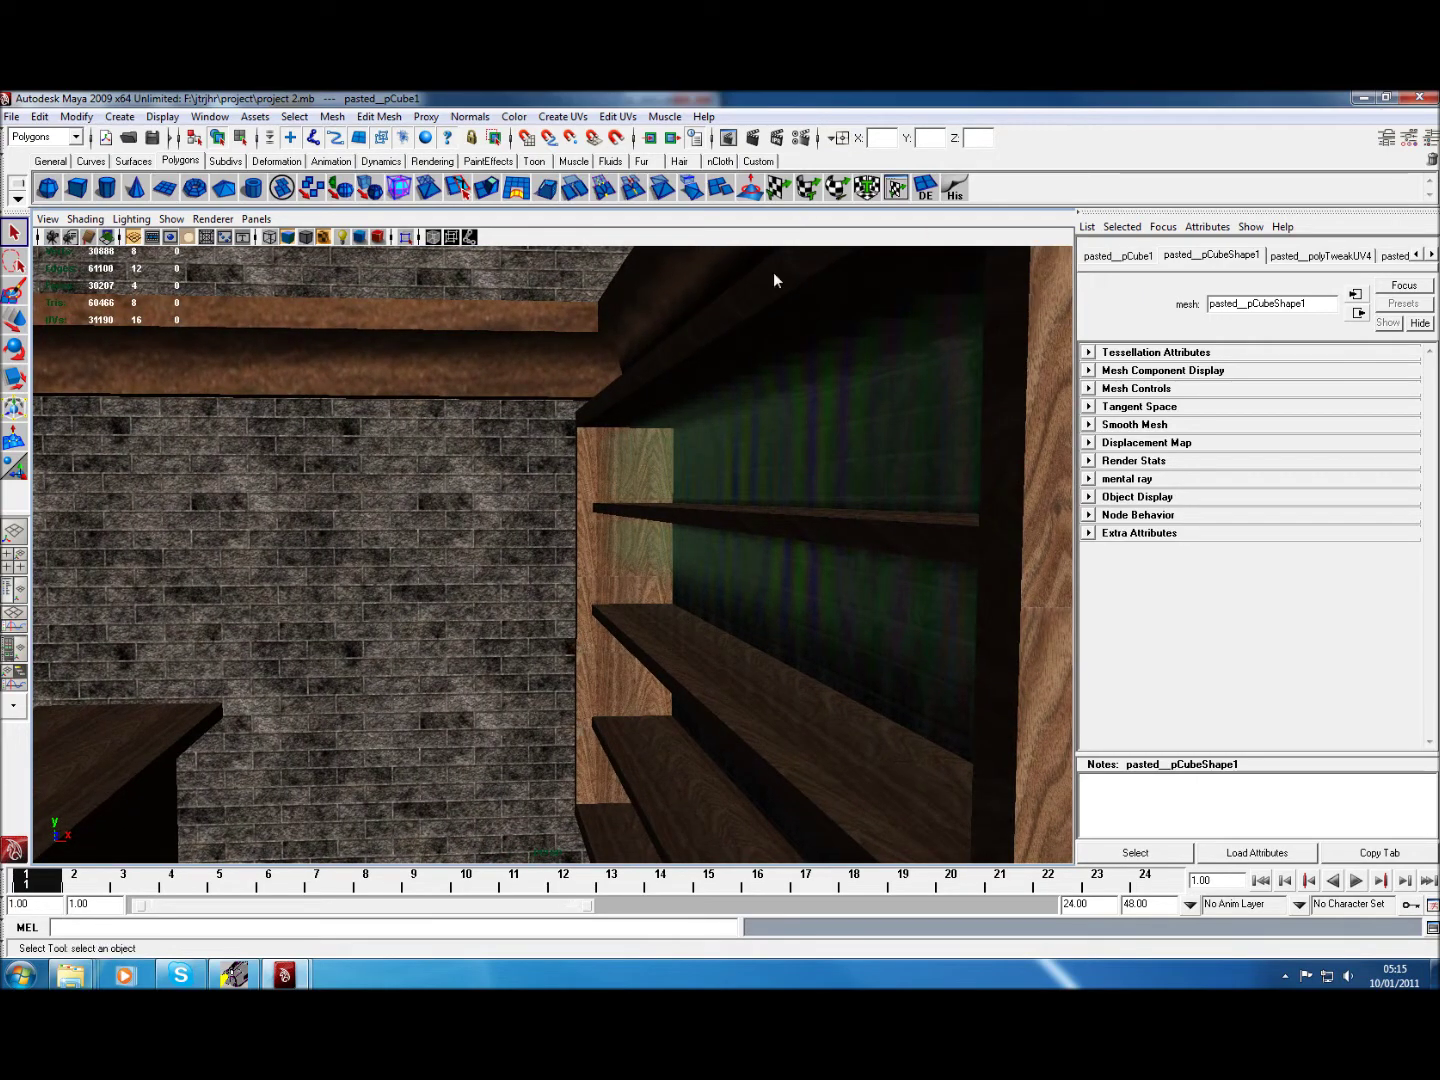
Render the shelf view with mental ray, then tumble the camera toward the bar counter.
click(752, 140)
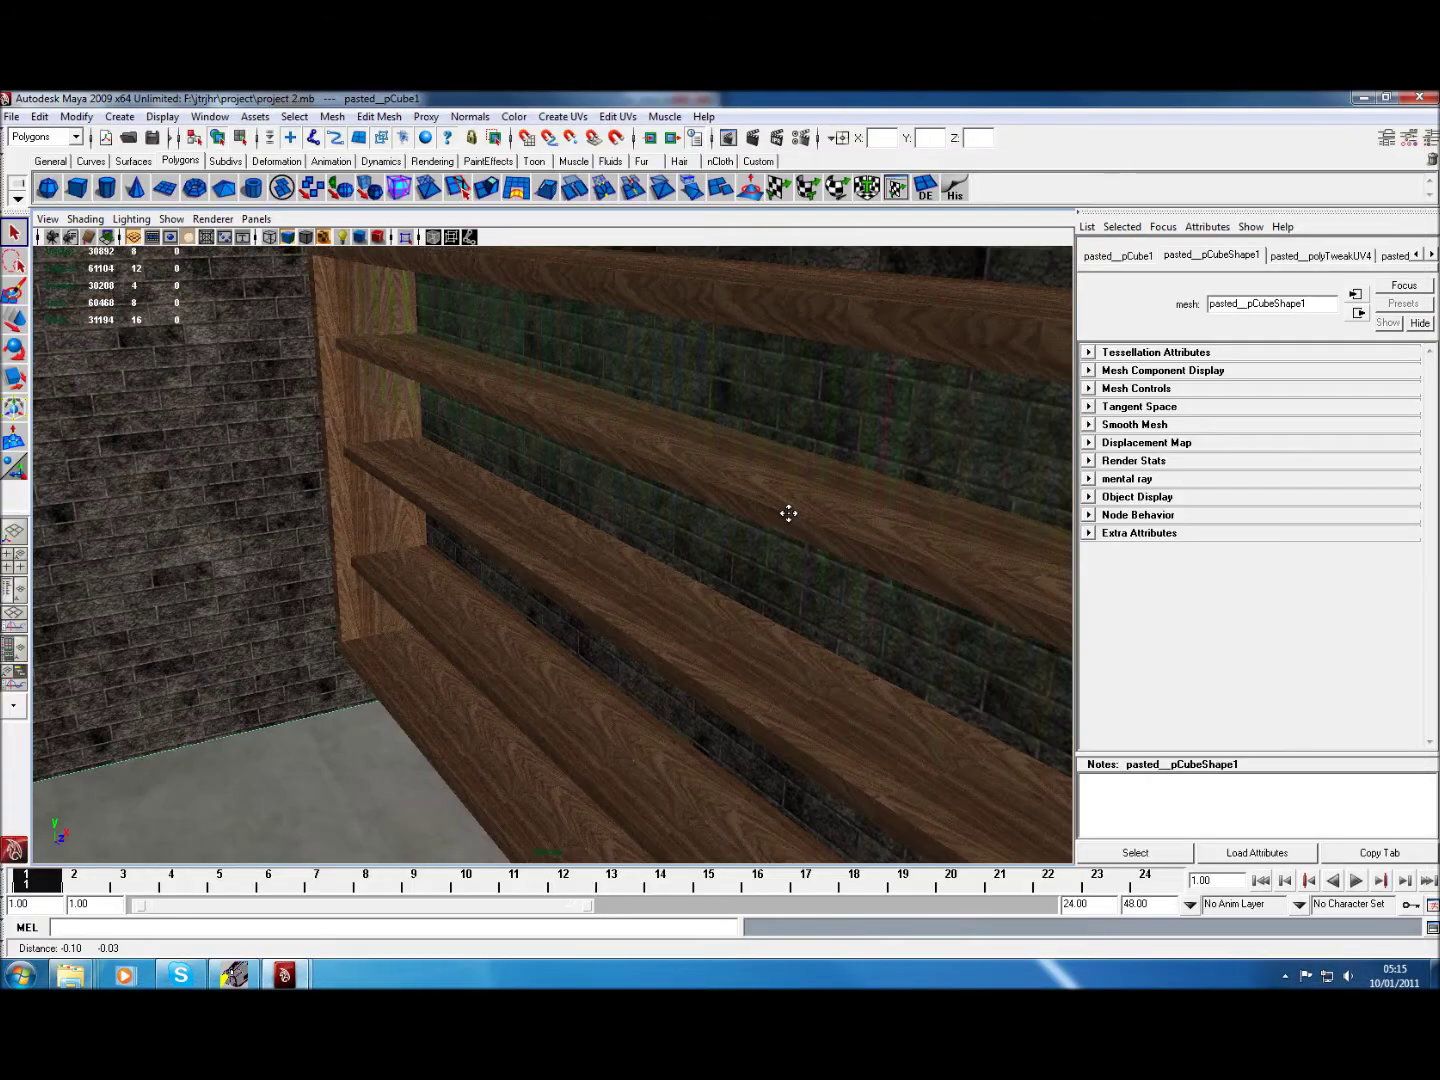
mouse_move(787, 511)
alt+middle_down()
mouse_move(839, 374)
mouse_move(461, 707)
mouse_move(734, 491)
alt+middle_up()
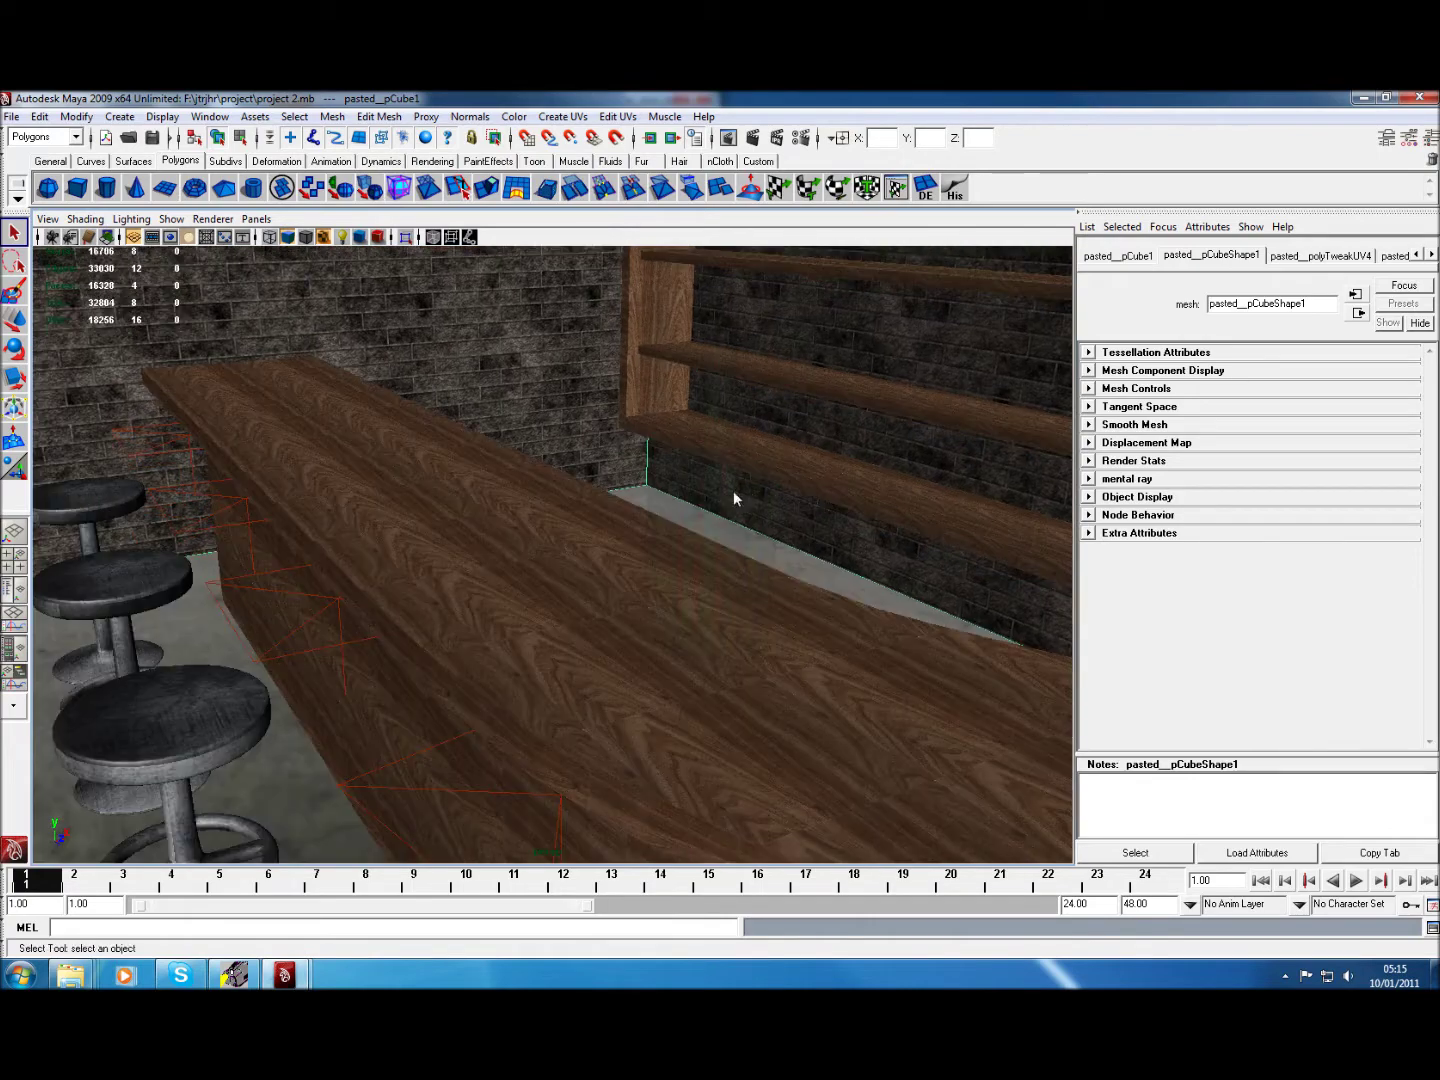
mouse_move(605, 522)
alt+mouse_down()
mouse_move(685, 616)
mouse_move(675, 604)
alt+mouse_up()
Render the bar counter view with mental ray, then close the Render View.
click(757, 134)
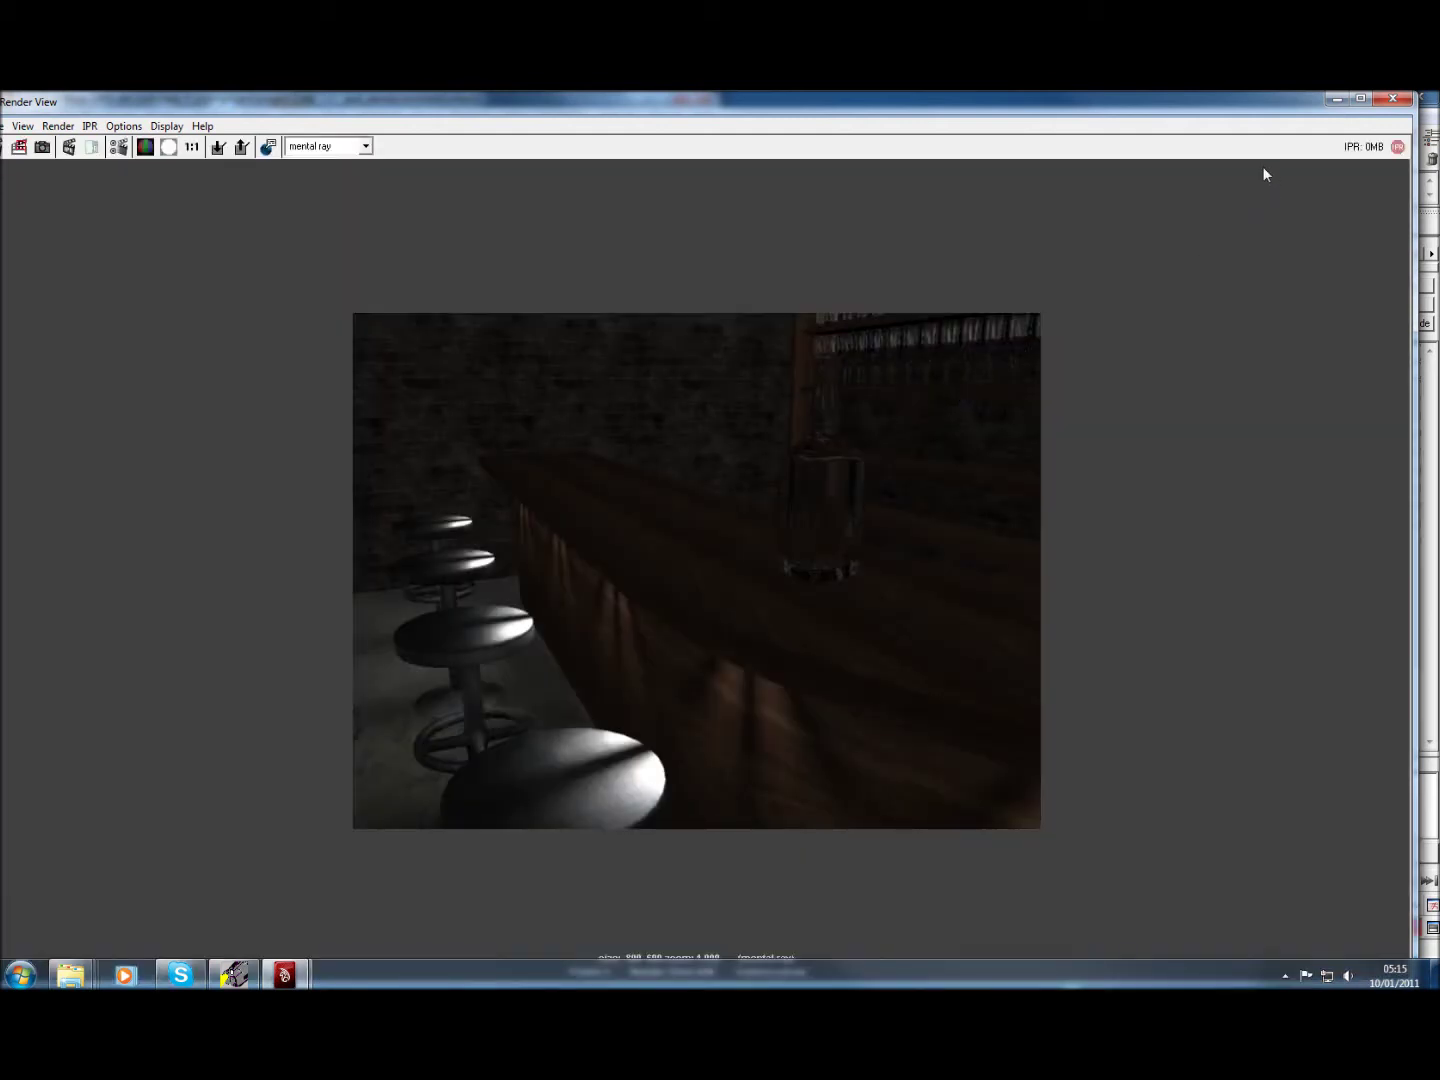
click(1392, 99)
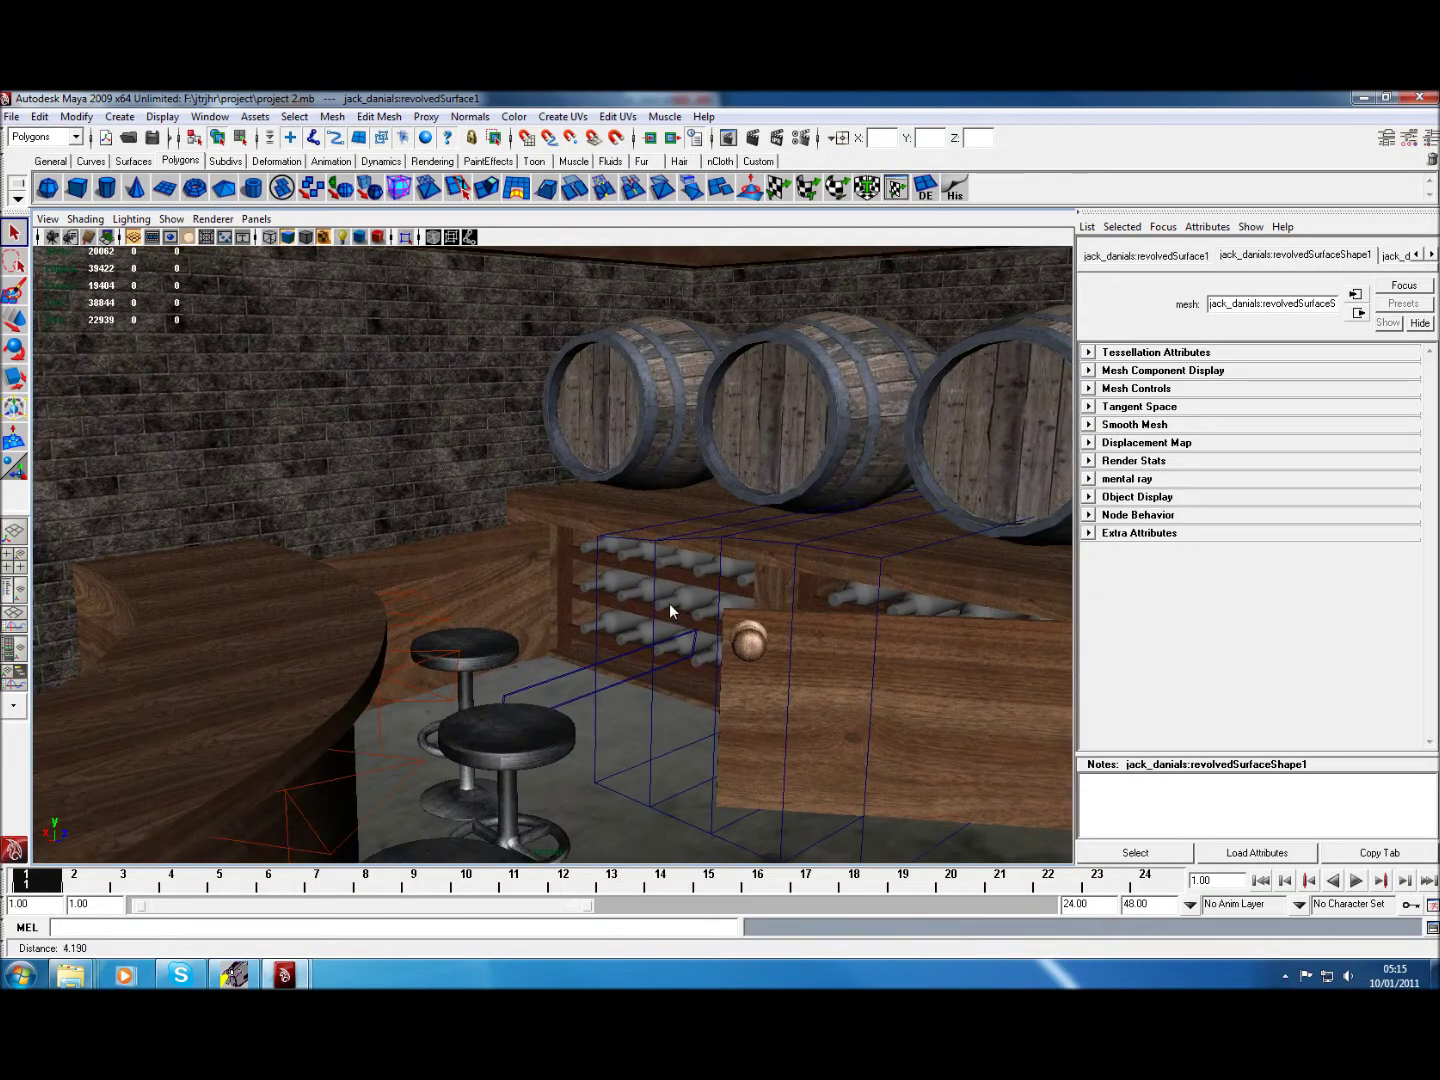
Frame a selected wine barrel, then bring the camera down onto the wine rack.
alt+drag(670, 604, 439, 758)
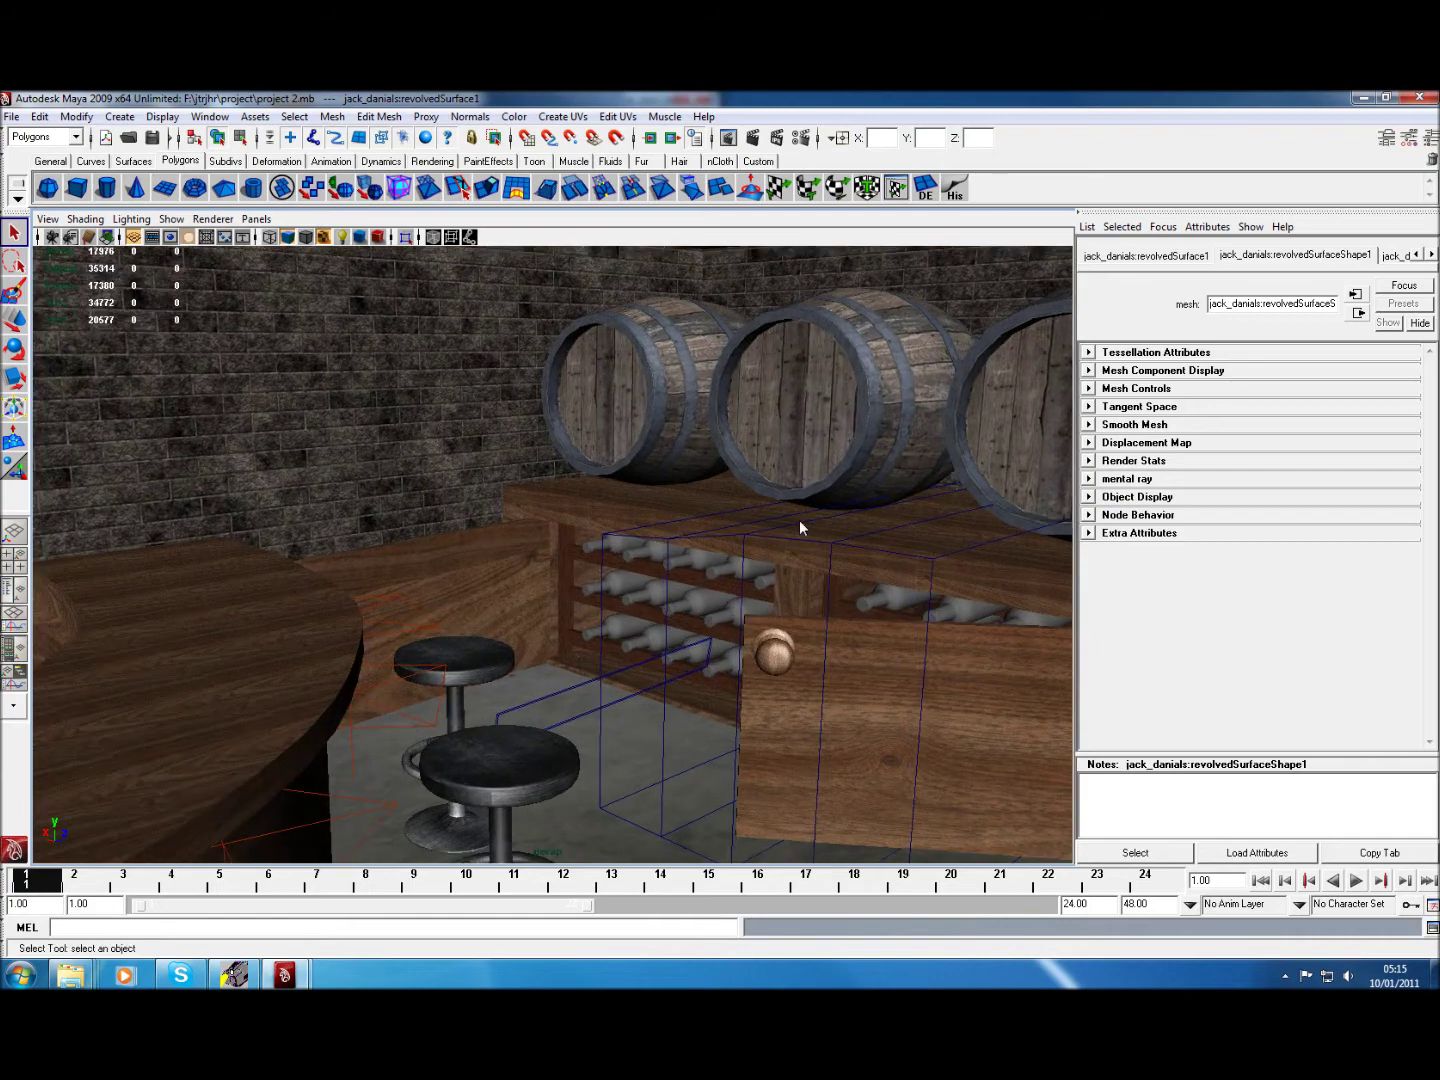
click(796, 421)
key(f)
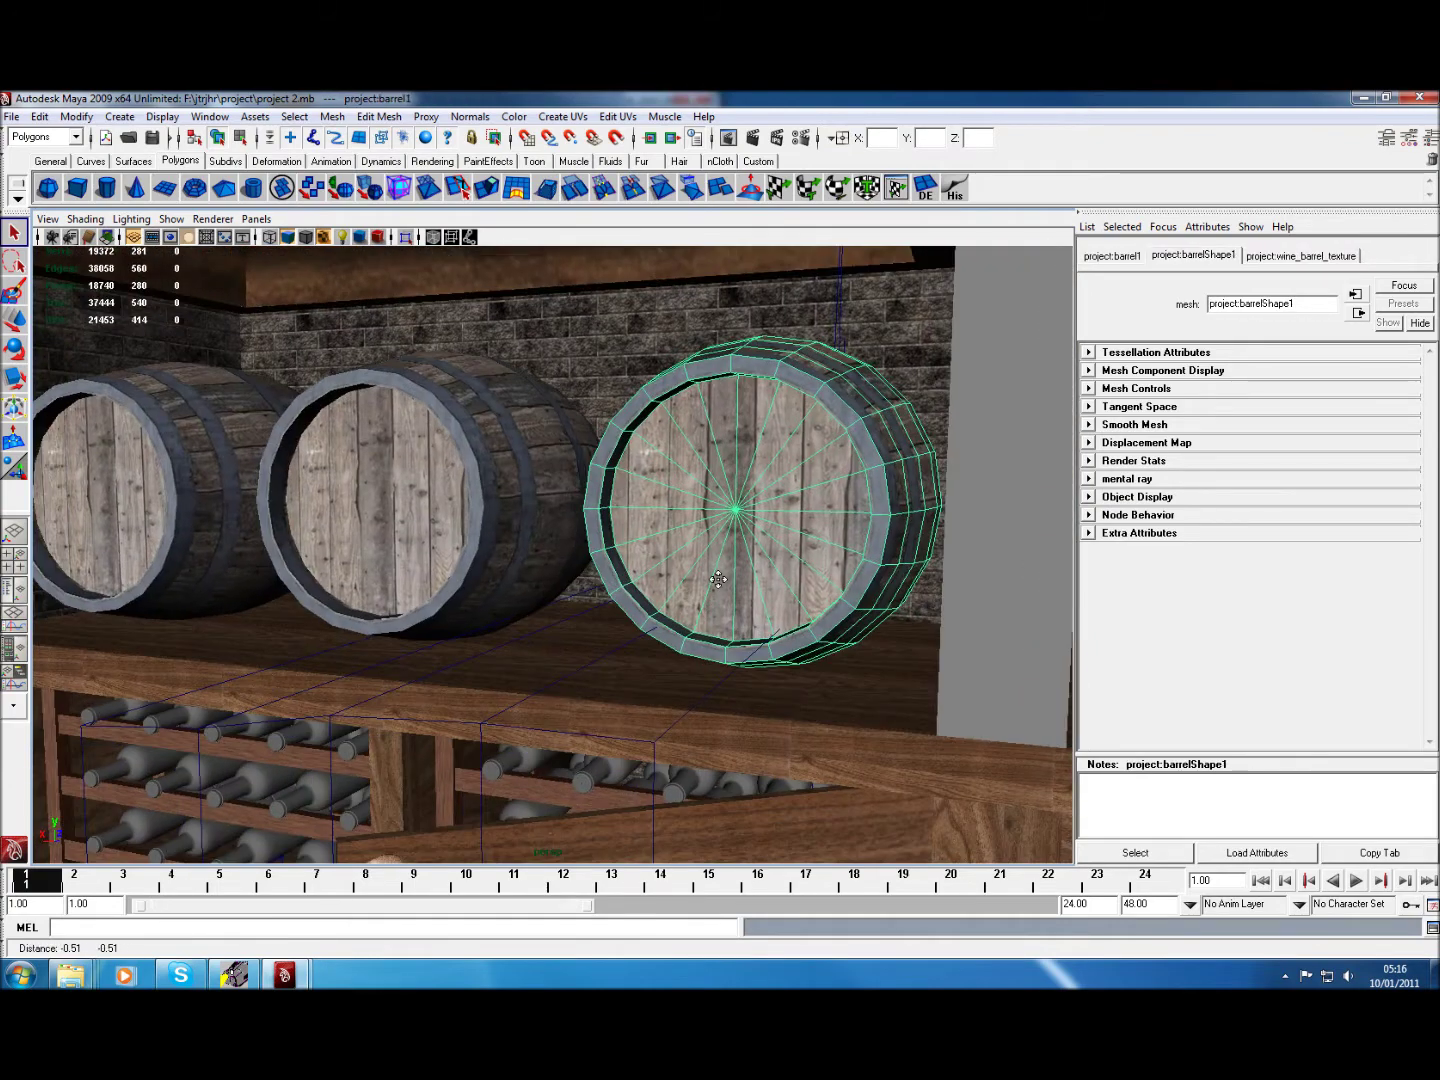
alt+middle_drag(718, 581, 692, 576)
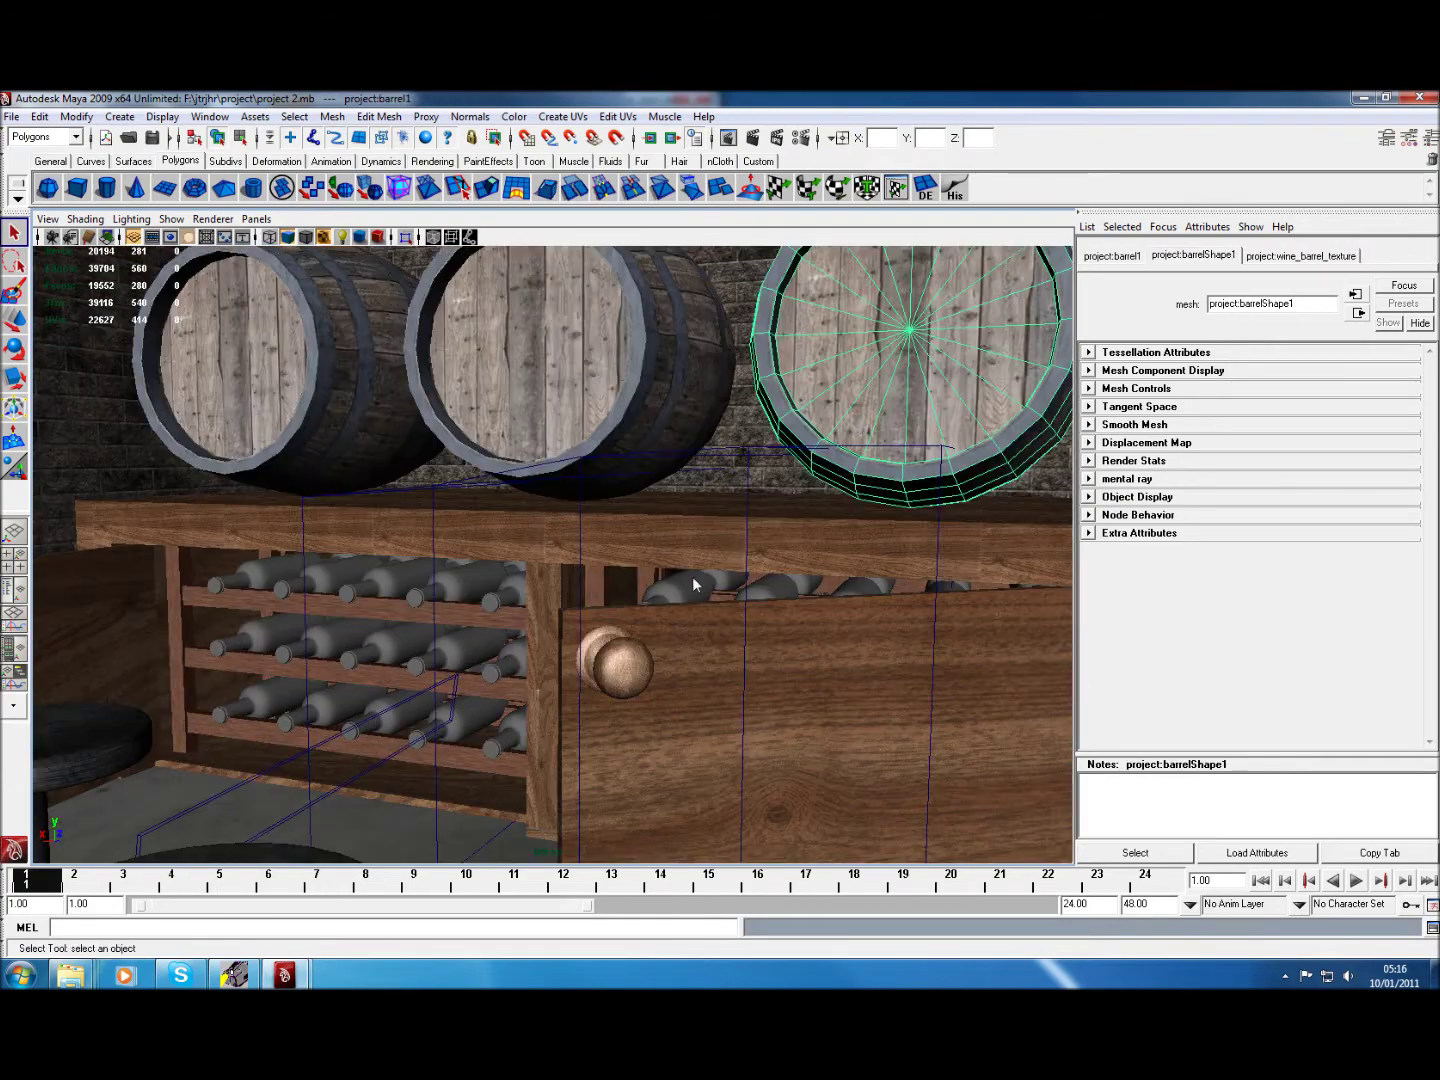
alt+right_drag(692, 576, 460, 636)
mouse_move(288, 671)
alt+mouse_down()
mouse_move(572, 706)
mouse_move(951, 622)
alt+mouse_up()
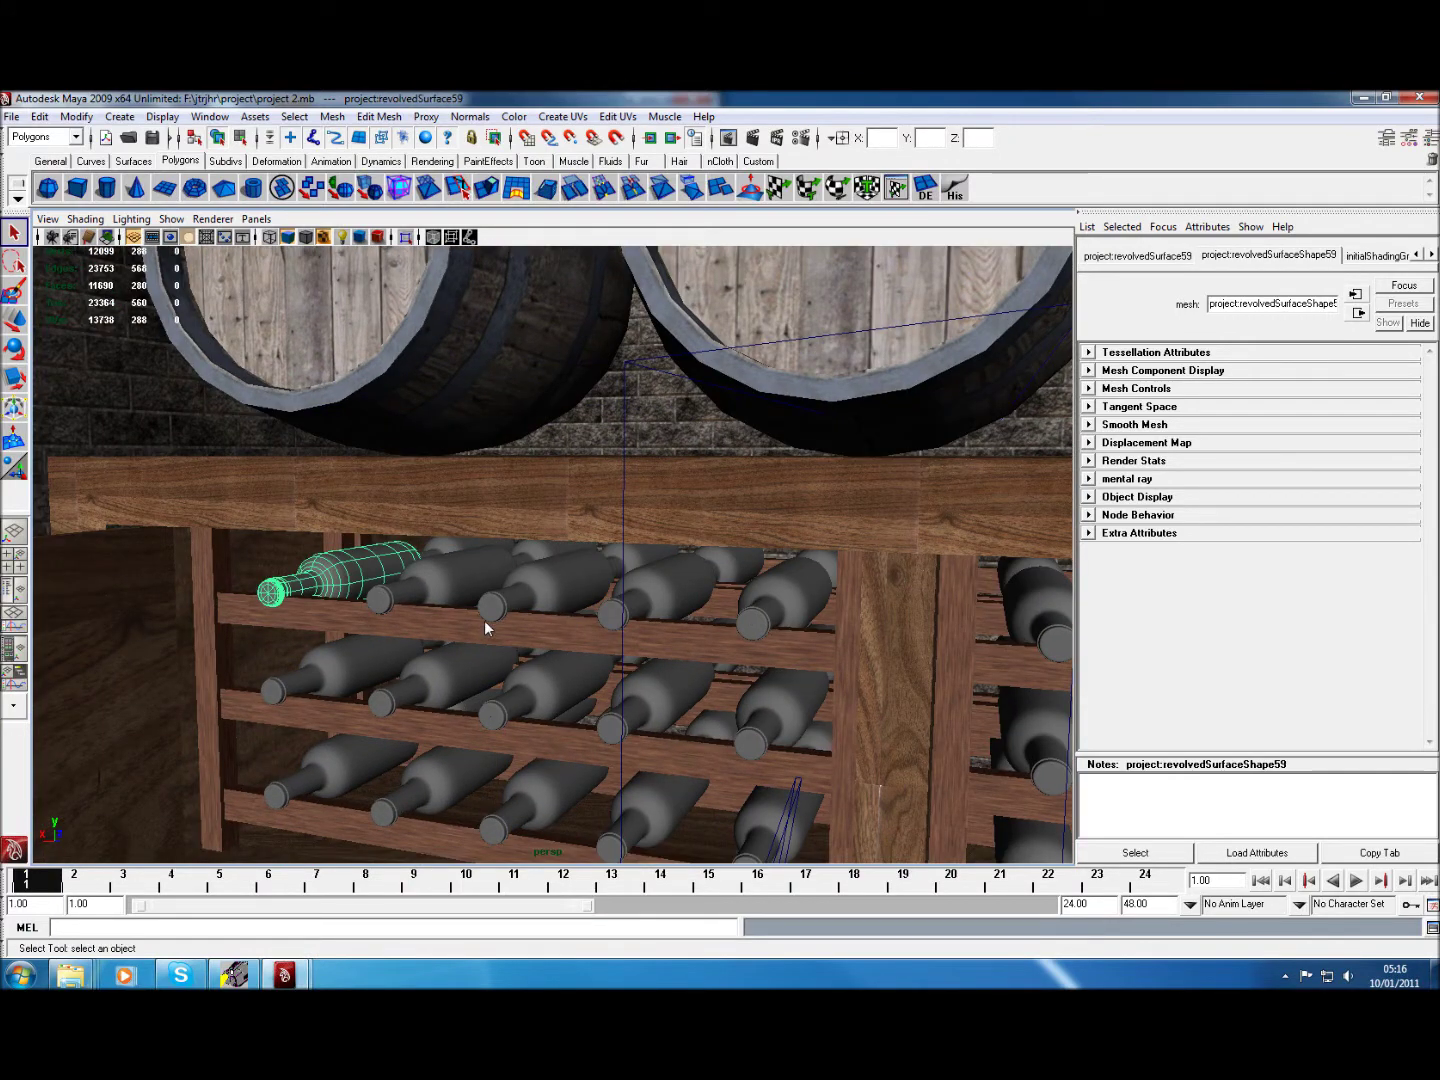
Pull back past the bar stools and move in close to the barrels.
mouse_move(546, 747)
alt+right_down()
mouse_move(540, 641)
mouse_move(571, 620)
mouse_move(569, 650)
alt+right_up()
mouse_move(570, 650)
alt+mouse_down()
mouse_move(695, 657)
mouse_move(594, 716)
mouse_move(605, 694)
alt+mouse_up()
click(740, 768)
alt+drag(740, 769, 771, 781)
alt+right_drag(771, 781, 654, 679)
Step back through earlier views and orbit to a close view of the pool table.
key(bracketleft)
key(bracketleft)
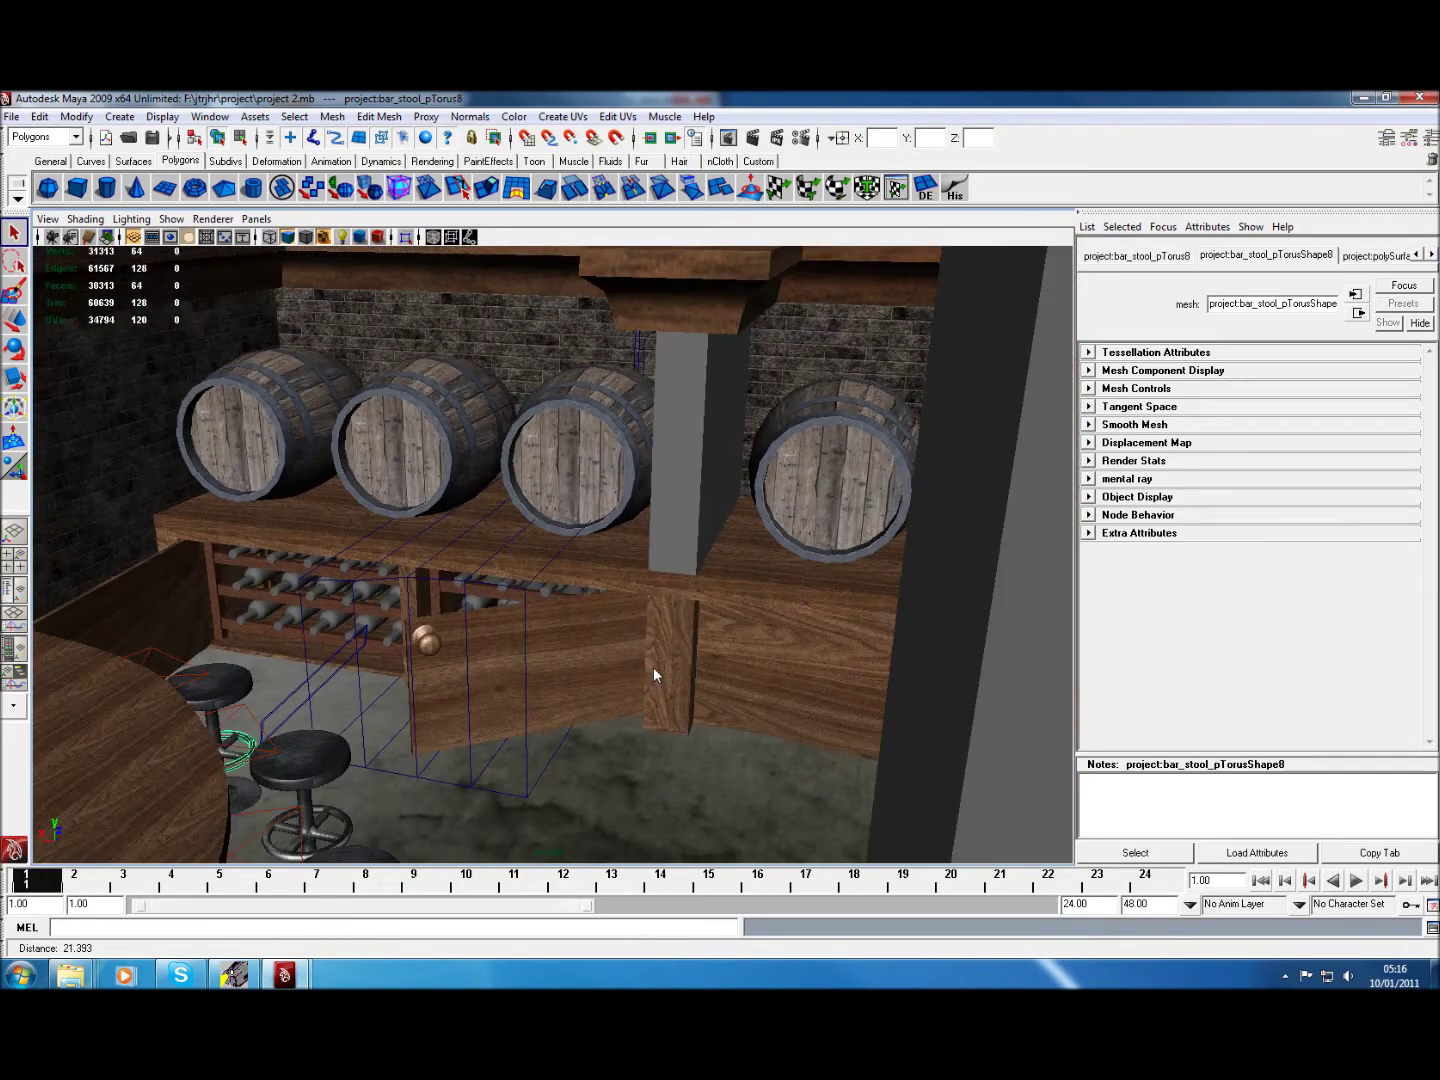
key(bracketleft)
key(bracketleft)
alt+drag(652, 667, 875, 556)
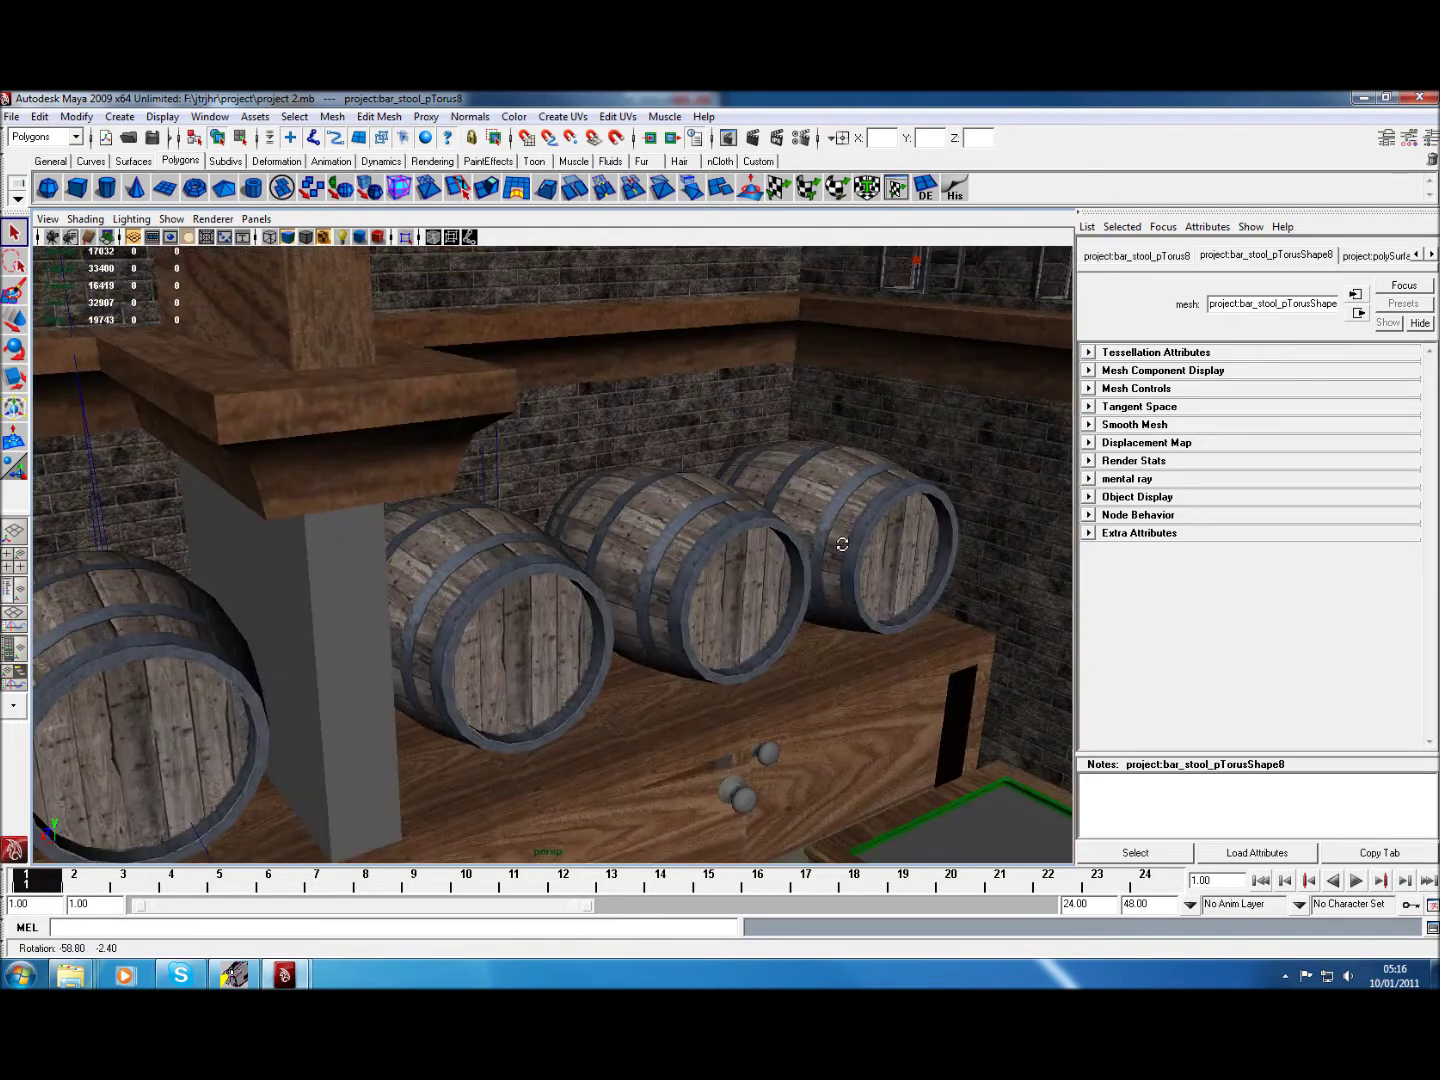
key(bracketleft)
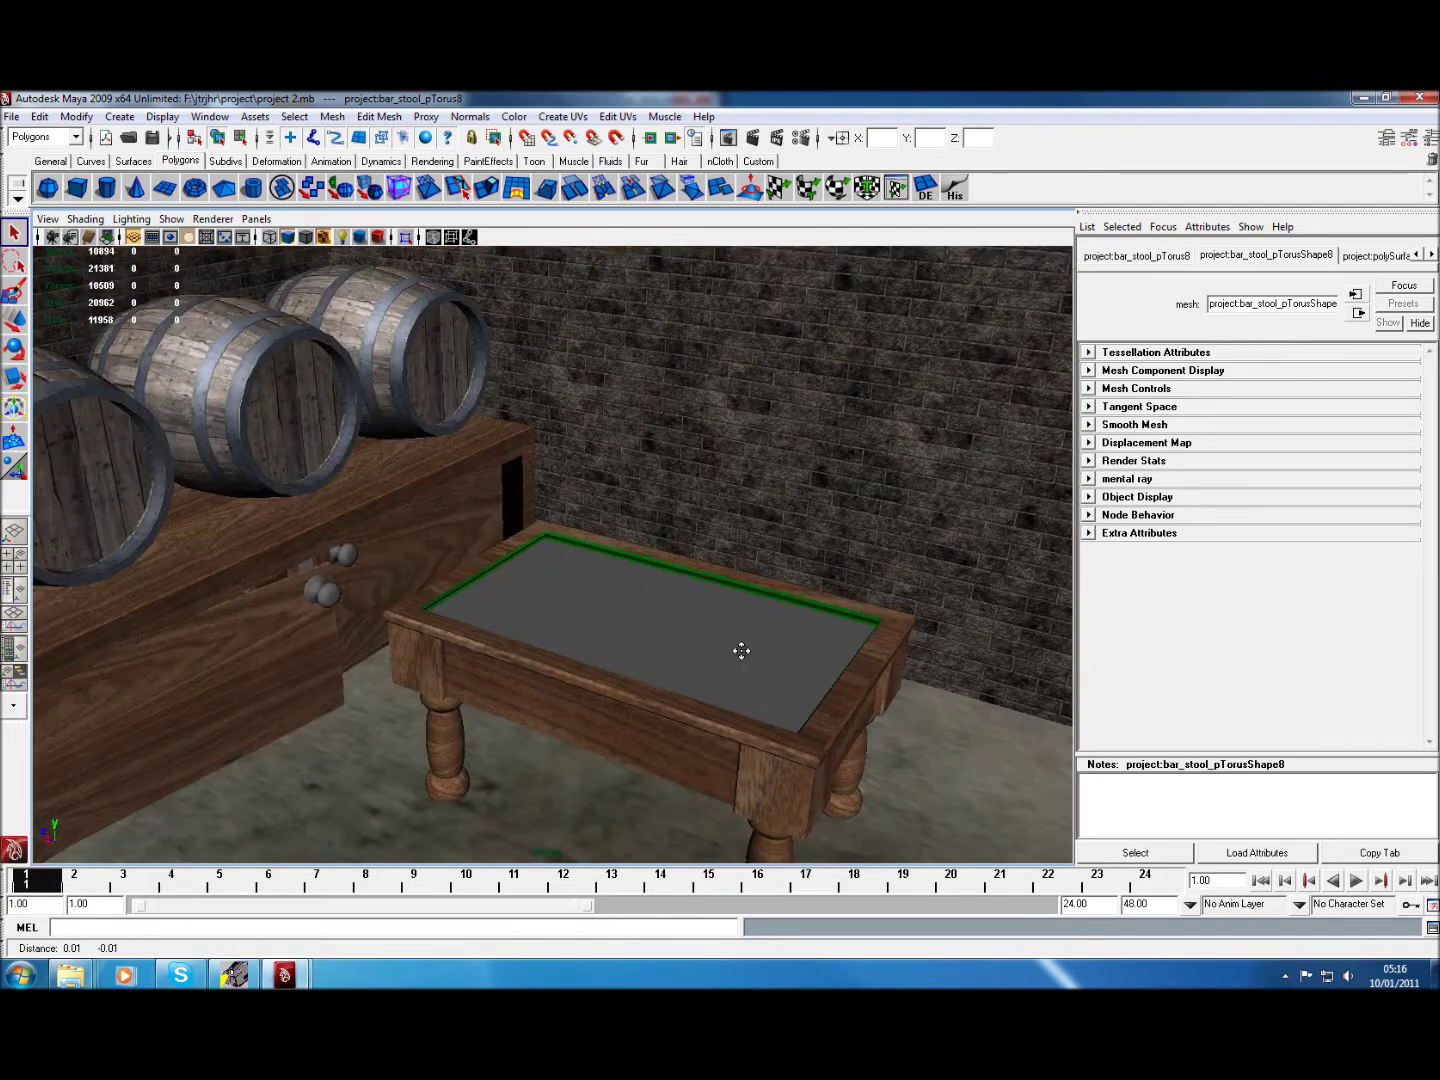
scroll(625, 592, up, 2)
Select the pool table and a leg, orbiting to look down from above.
scroll(619, 593, up, 3)
scroll(619, 598, up, 2)
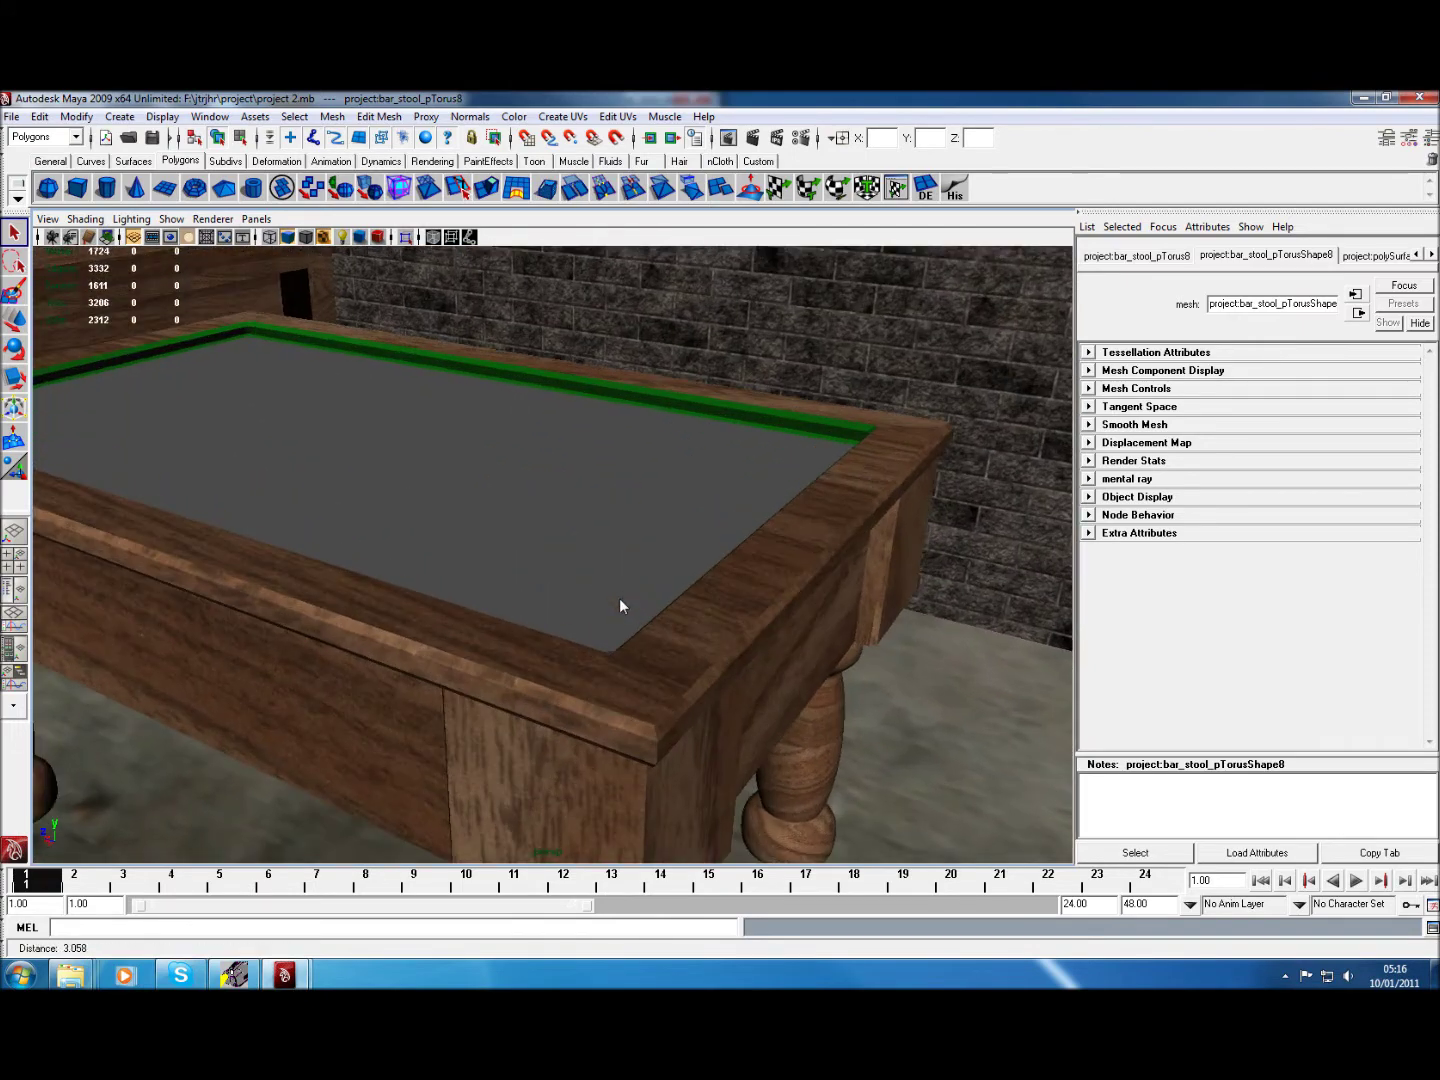
click(619, 600)
alt+drag(578, 574, 639, 663)
mouse_move(502, 722)
alt+middle_down()
mouse_move(670, 457)
mouse_move(673, 709)
alt+middle_up()
click(673, 709)
alt+drag(673, 709, 640, 560)
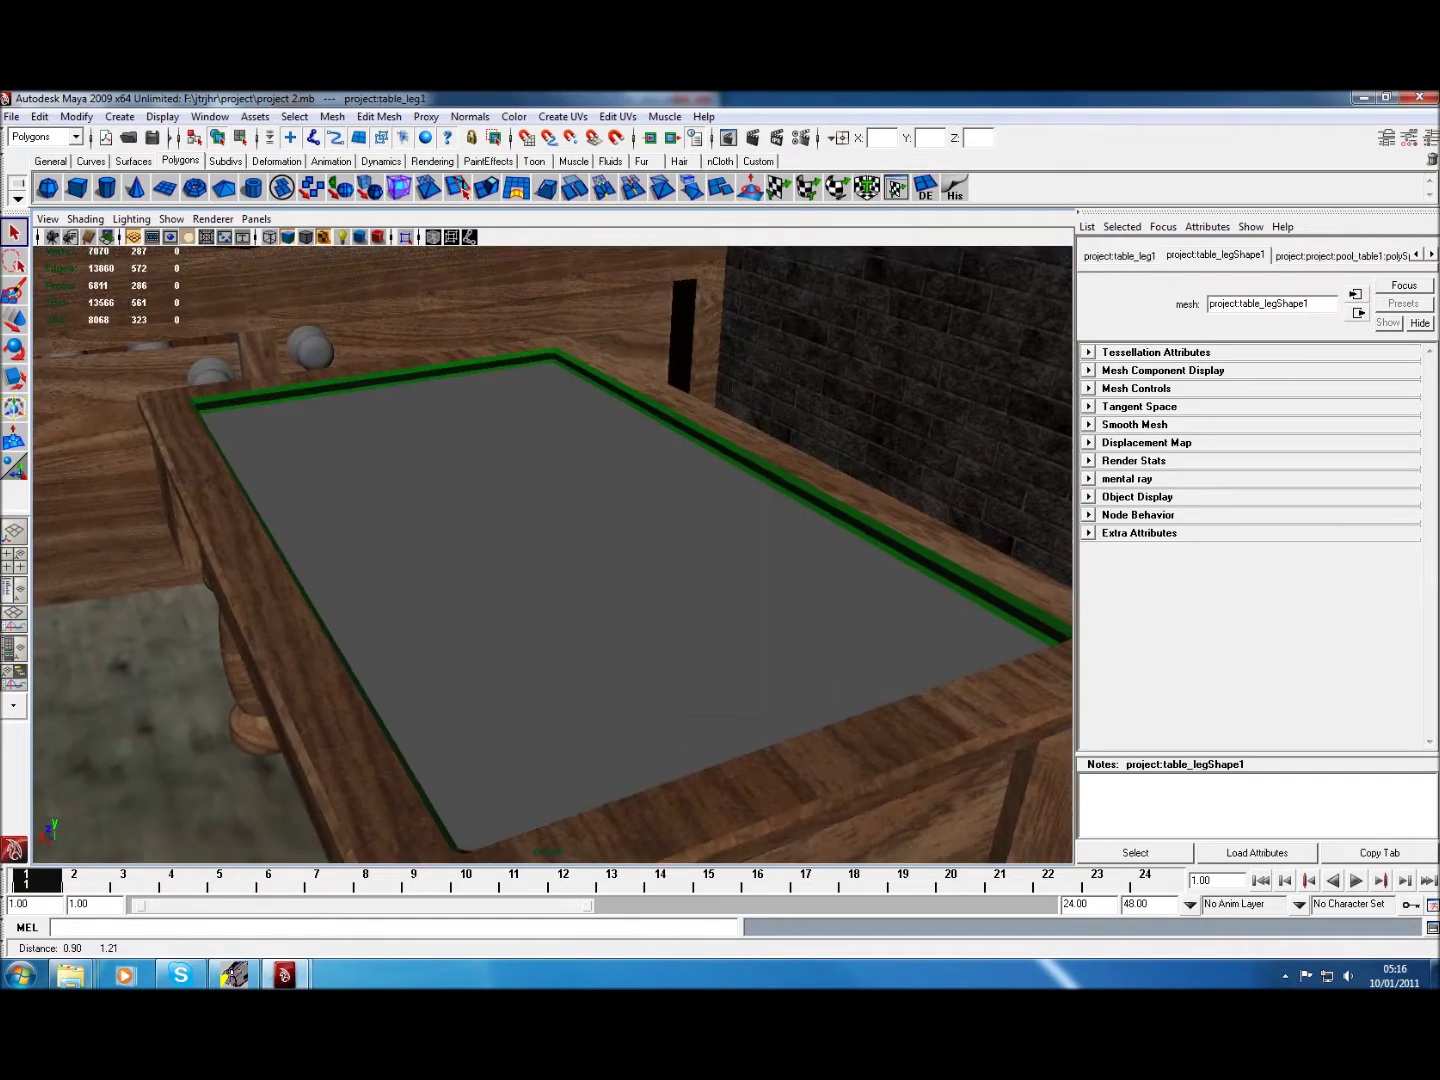
Select the wall shelf and brick wall, then marquee-select staircase, lanterns and shelf.
scroll(722, 596, down, 3)
scroll(721, 597, down, 2)
mouse_move(721, 596)
alt+mouse_down()
mouse_move(626, 518)
mouse_move(489, 632)
mouse_move(511, 819)
mouse_move(535, 681)
alt+mouse_up()
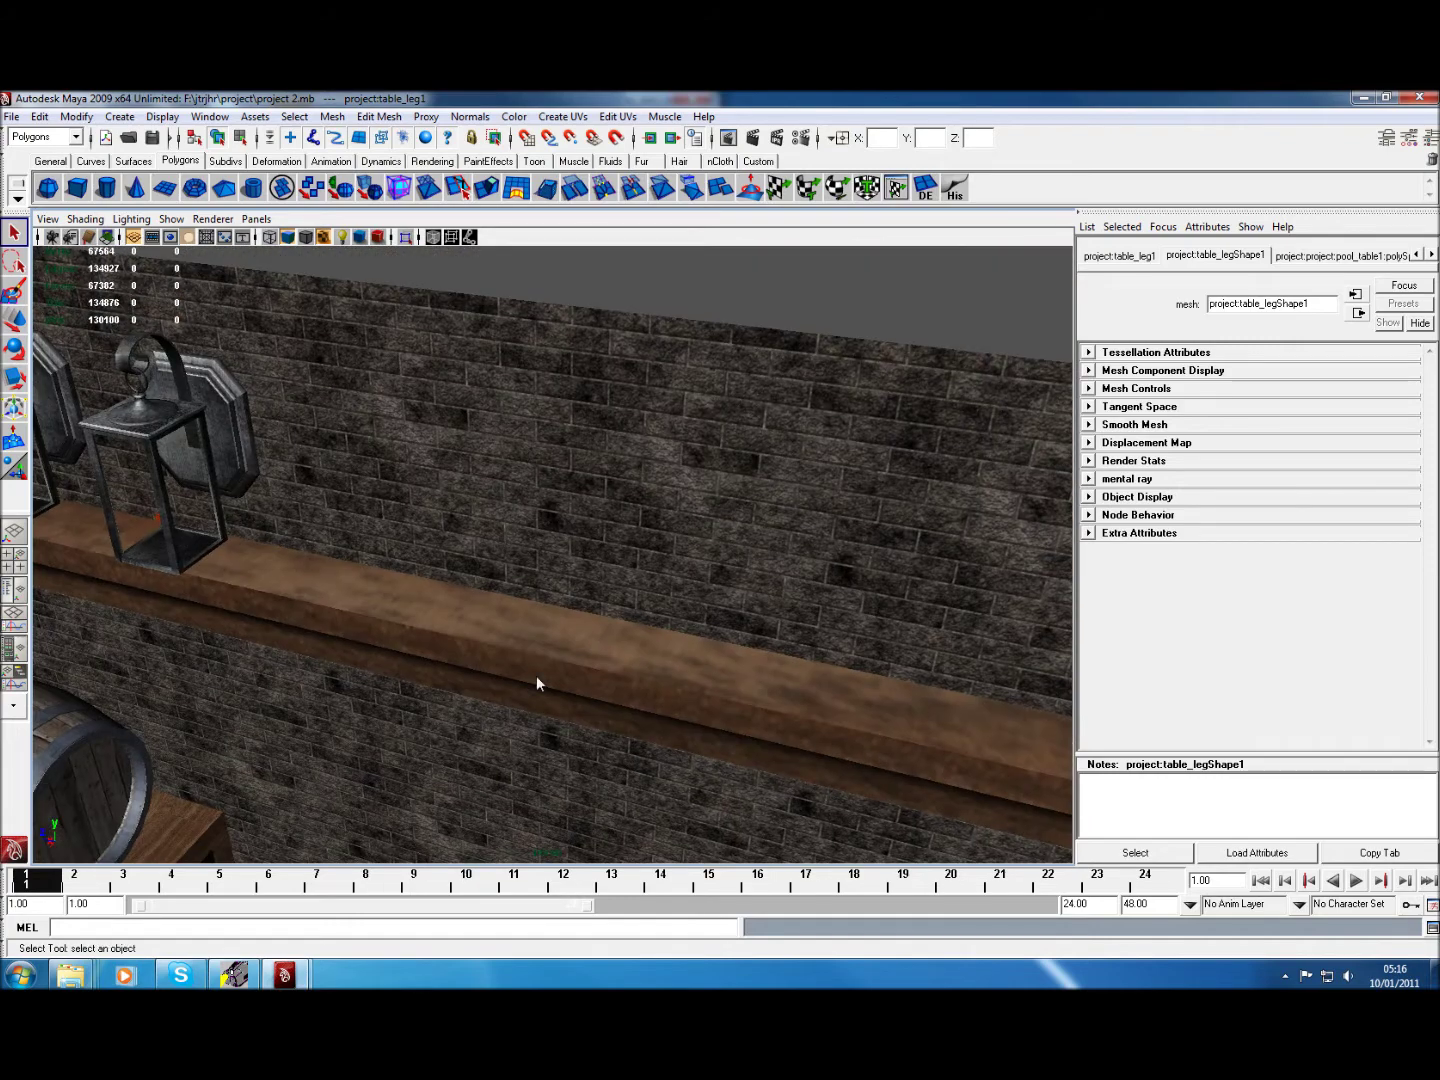
click(536, 671)
click(599, 563)
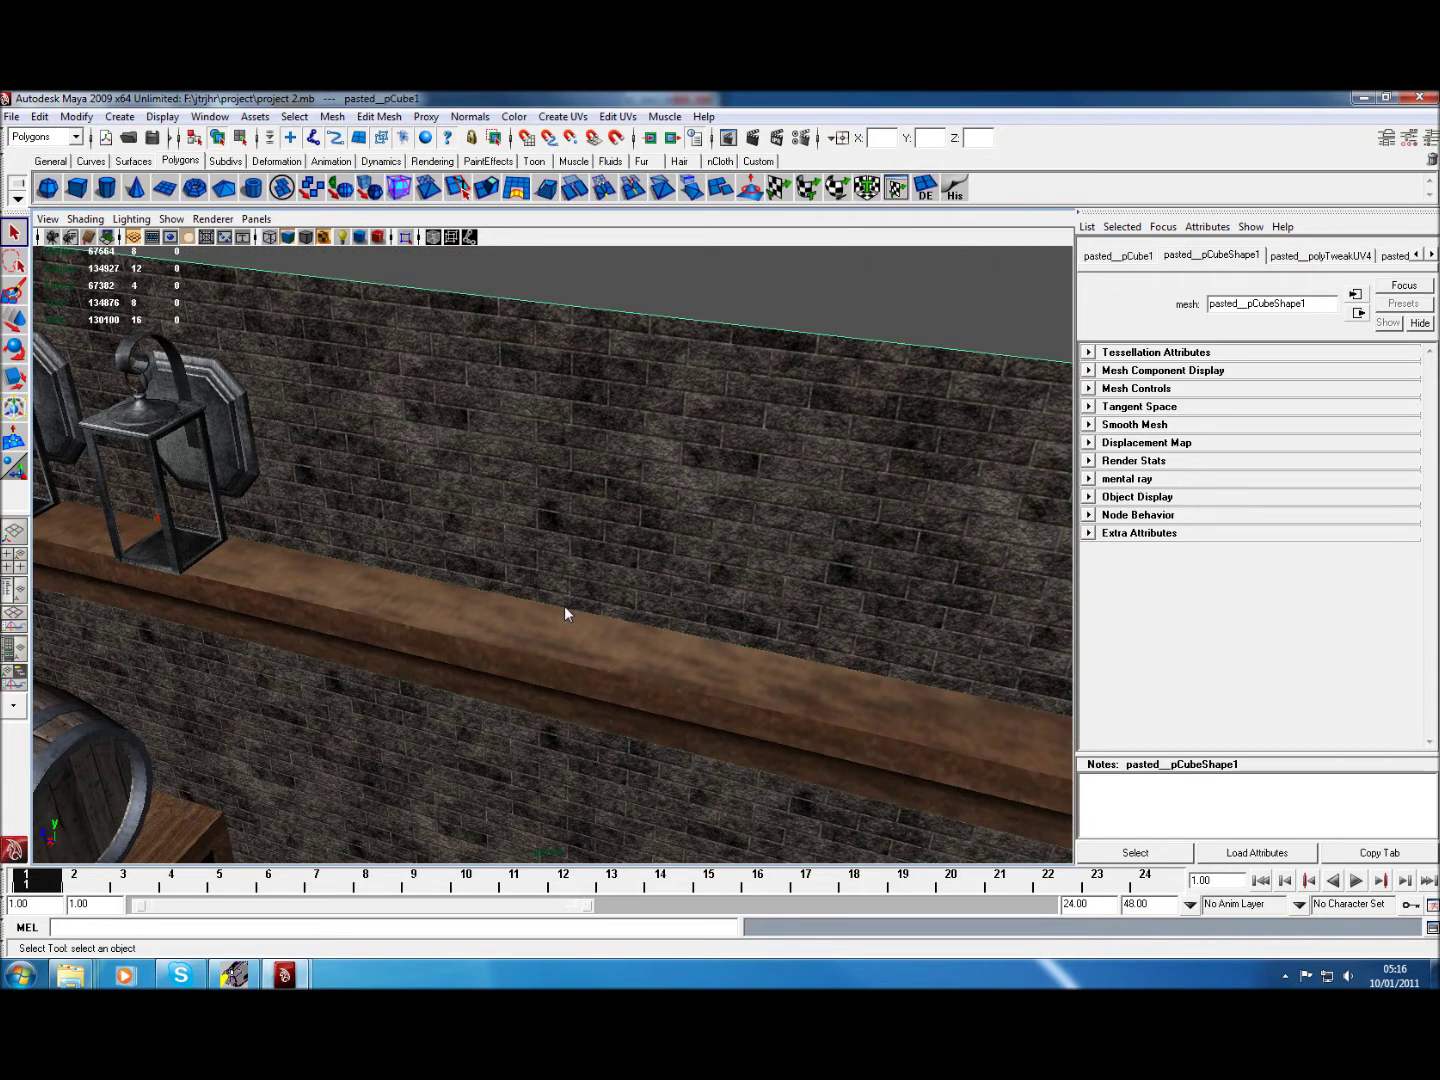
mouse_move(565, 609)
alt+mouse_down()
mouse_move(562, 648)
mouse_move(584, 698)
mouse_move(626, 703)
mouse_move(691, 675)
mouse_move(746, 697)
alt+mouse_up()
drag(879, 689, 593, 265)
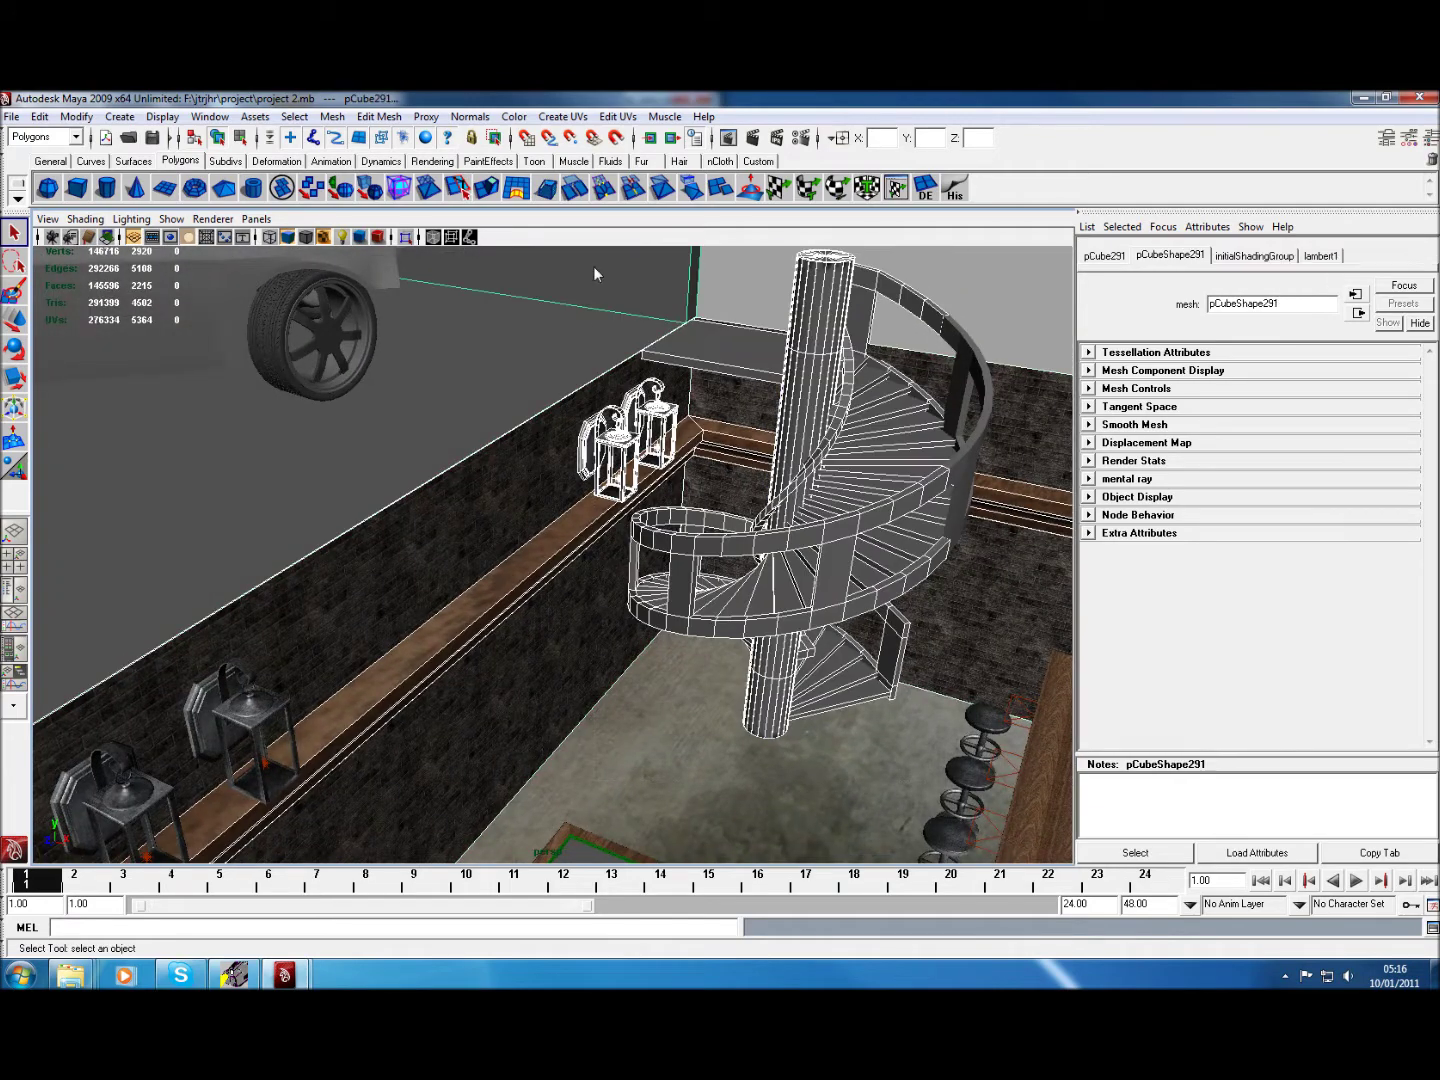
Tumble over the room from overhead down to the stools, barrels and wine rack.
alt+drag(891, 471, 659, 684)
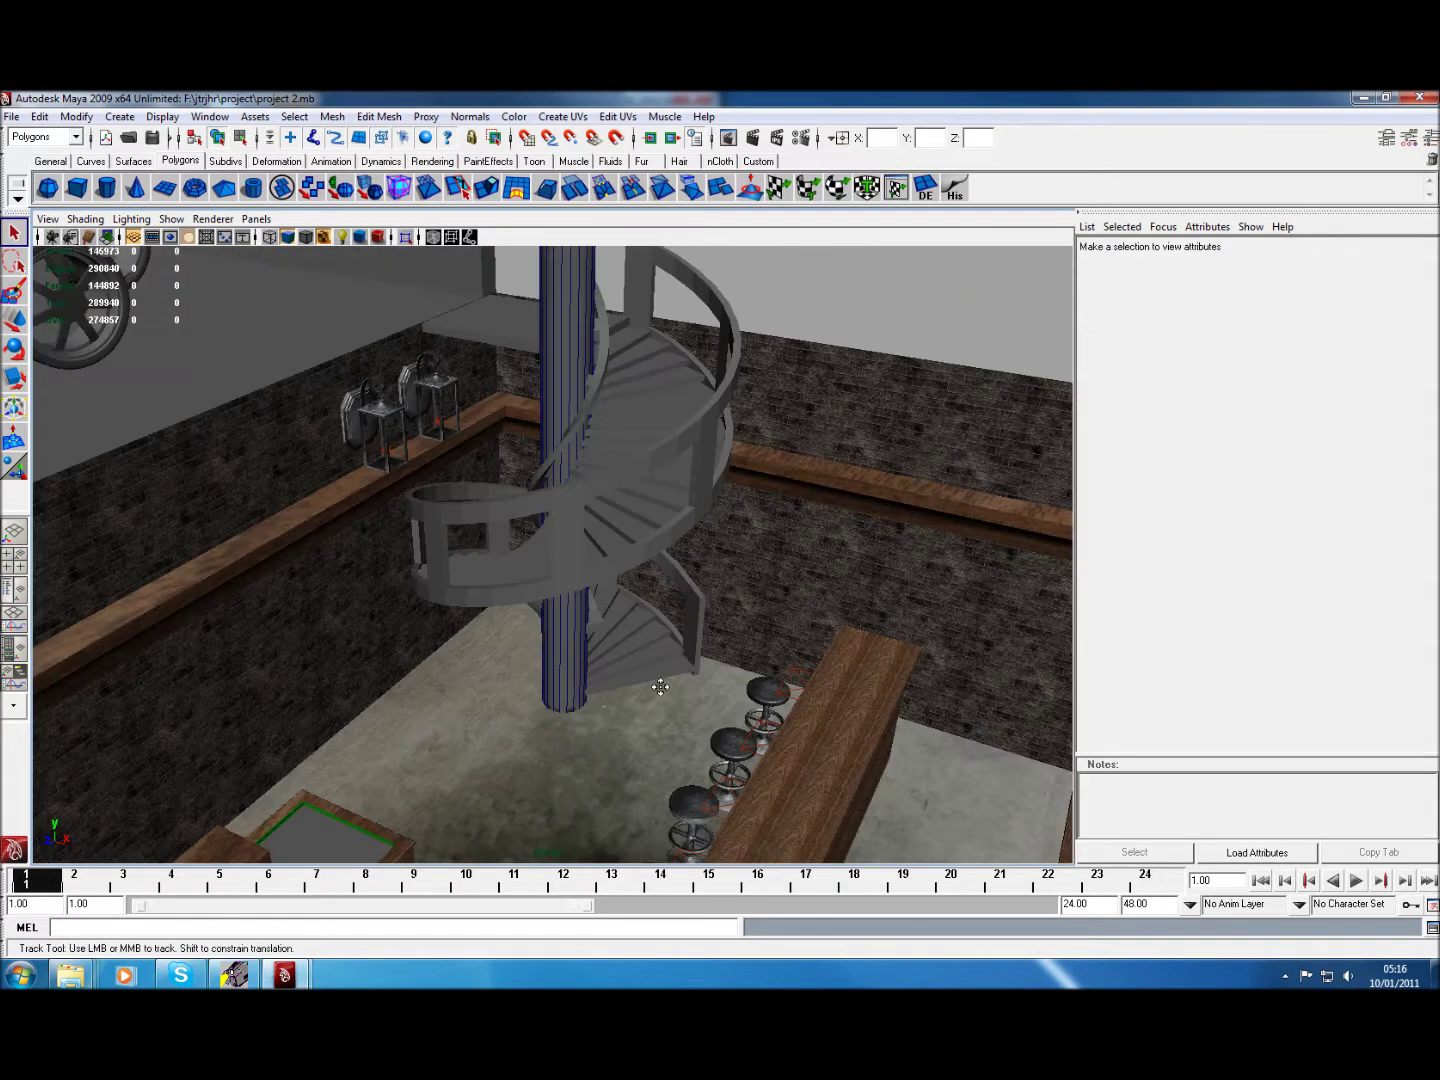
alt+middle_drag(659, 684, 633, 428)
mouse_move(633, 428)
alt+right_down()
mouse_move(638, 625)
mouse_move(681, 642)
alt+right_up()
mouse_move(680, 642)
alt+mouse_down()
mouse_move(778, 656)
mouse_move(677, 661)
mouse_move(705, 628)
alt+mouse_up()
alt+right_drag(704, 628, 598, 649)
mouse_move(598, 650)
alt+mouse_down()
mouse_move(734, 643)
mouse_move(742, 630)
mouse_move(599, 601)
mouse_move(499, 620)
mouse_move(428, 611)
mouse_move(419, 625)
mouse_move(2, 602)
mouse_move(76, 640)
mouse_move(143, 634)
alt+mouse_up()
Orbit past the table and staircase to the car's wheels, then pull back.
mouse_move(142, 634)
alt+right_down()
mouse_move(383, 633)
mouse_move(515, 582)
alt+right_up()
mouse_move(514, 582)
alt+middle_down()
mouse_move(588, 617)
mouse_move(488, 753)
alt+middle_up()
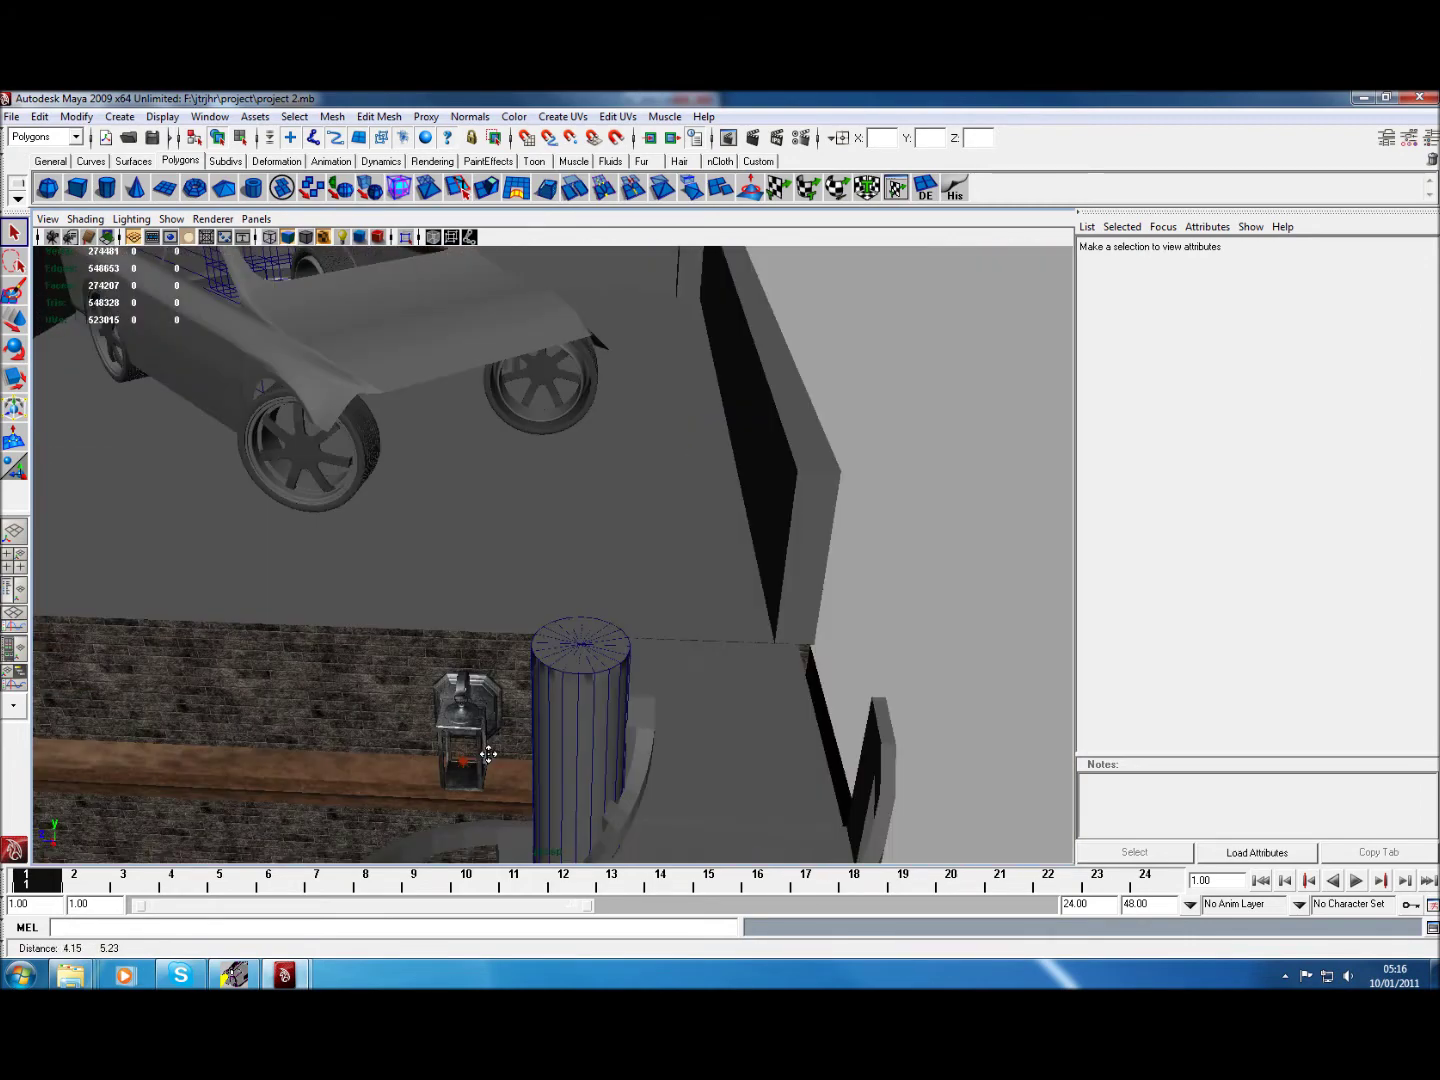
mouse_move(671, 580)
alt+mouse_down()
mouse_move(614, 604)
mouse_move(620, 582)
alt+mouse_up()
mouse_move(620, 581)
alt+middle_down()
mouse_move(689, 617)
mouse_move(736, 575)
mouse_move(617, 614)
alt+middle_up()
mouse_move(830, 485)
alt+middle_down()
mouse_move(829, 469)
mouse_move(770, 443)
mouse_move(706, 568)
alt+middle_up()
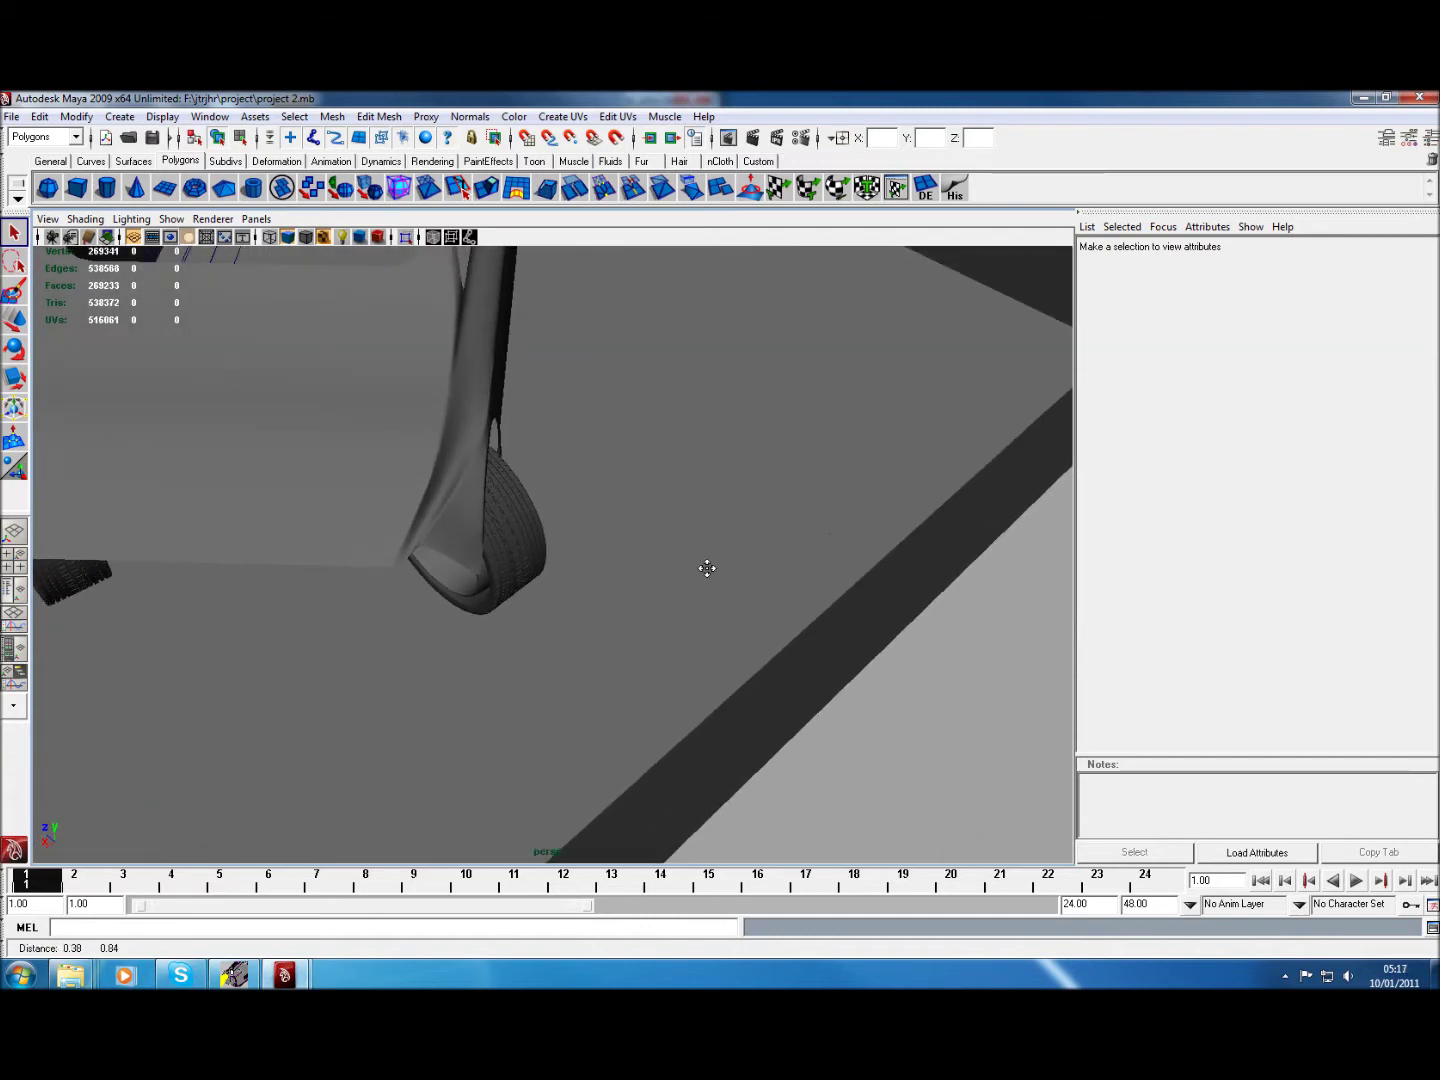
mouse_move(610, 803)
alt+mouse_down()
mouse_move(732, 552)
mouse_move(689, 544)
alt+mouse_up()
Orbit around the car and bar area to a side-on view of the car.
alt+drag(808, 571, 701, 563)
alt+middle_drag(701, 562, 942, 567)
mouse_move(849, 580)
alt+mouse_down()
mouse_move(719, 572)
mouse_move(870, 592)
alt+mouse_up()
mouse_move(869, 592)
alt+middle_down()
mouse_move(775, 608)
mouse_move(852, 646)
mouse_move(549, 558)
mouse_move(499, 534)
mouse_move(365, 411)
mouse_move(354, 350)
mouse_move(631, 284)
mouse_move(726, 302)
mouse_move(422, 493)
alt+middle_up()
mouse_move(475, 506)
alt+mouse_down()
mouse_move(585, 518)
mouse_move(623, 496)
mouse_move(644, 611)
mouse_move(820, 491)
mouse_move(695, 515)
alt+mouse_up()
scroll(601, 547, up, 2)
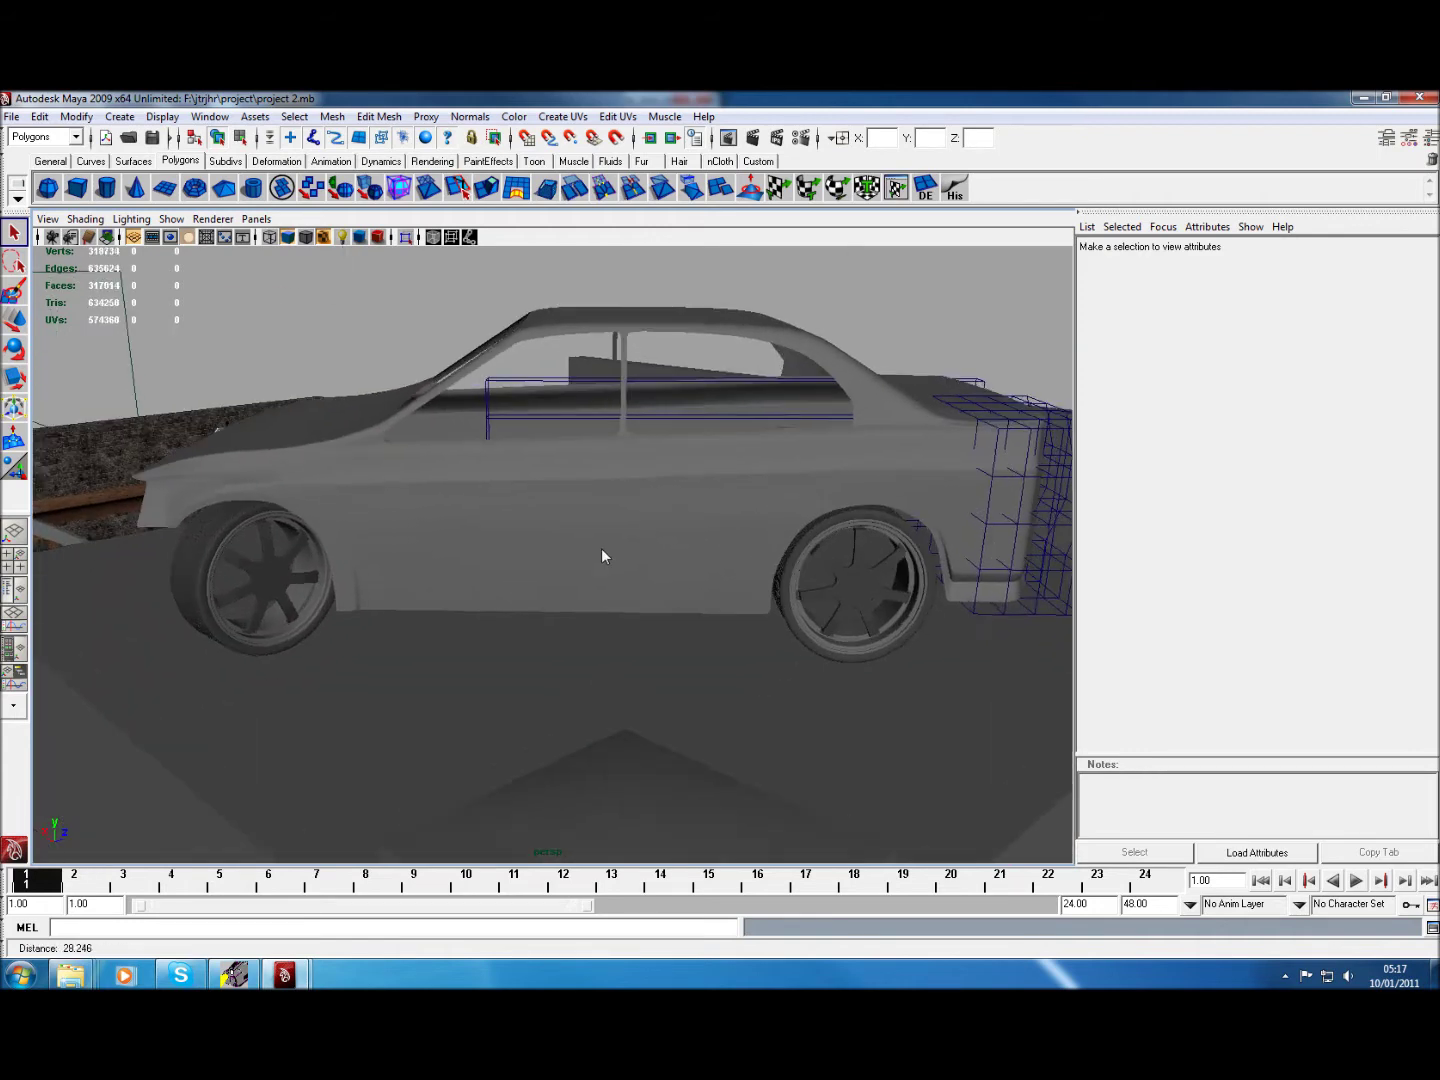
Select the car body, orbit to a three-quarter view, then deselect it.
scroll(601, 548, up, 3)
scroll(592, 515, up, 3)
click(532, 526)
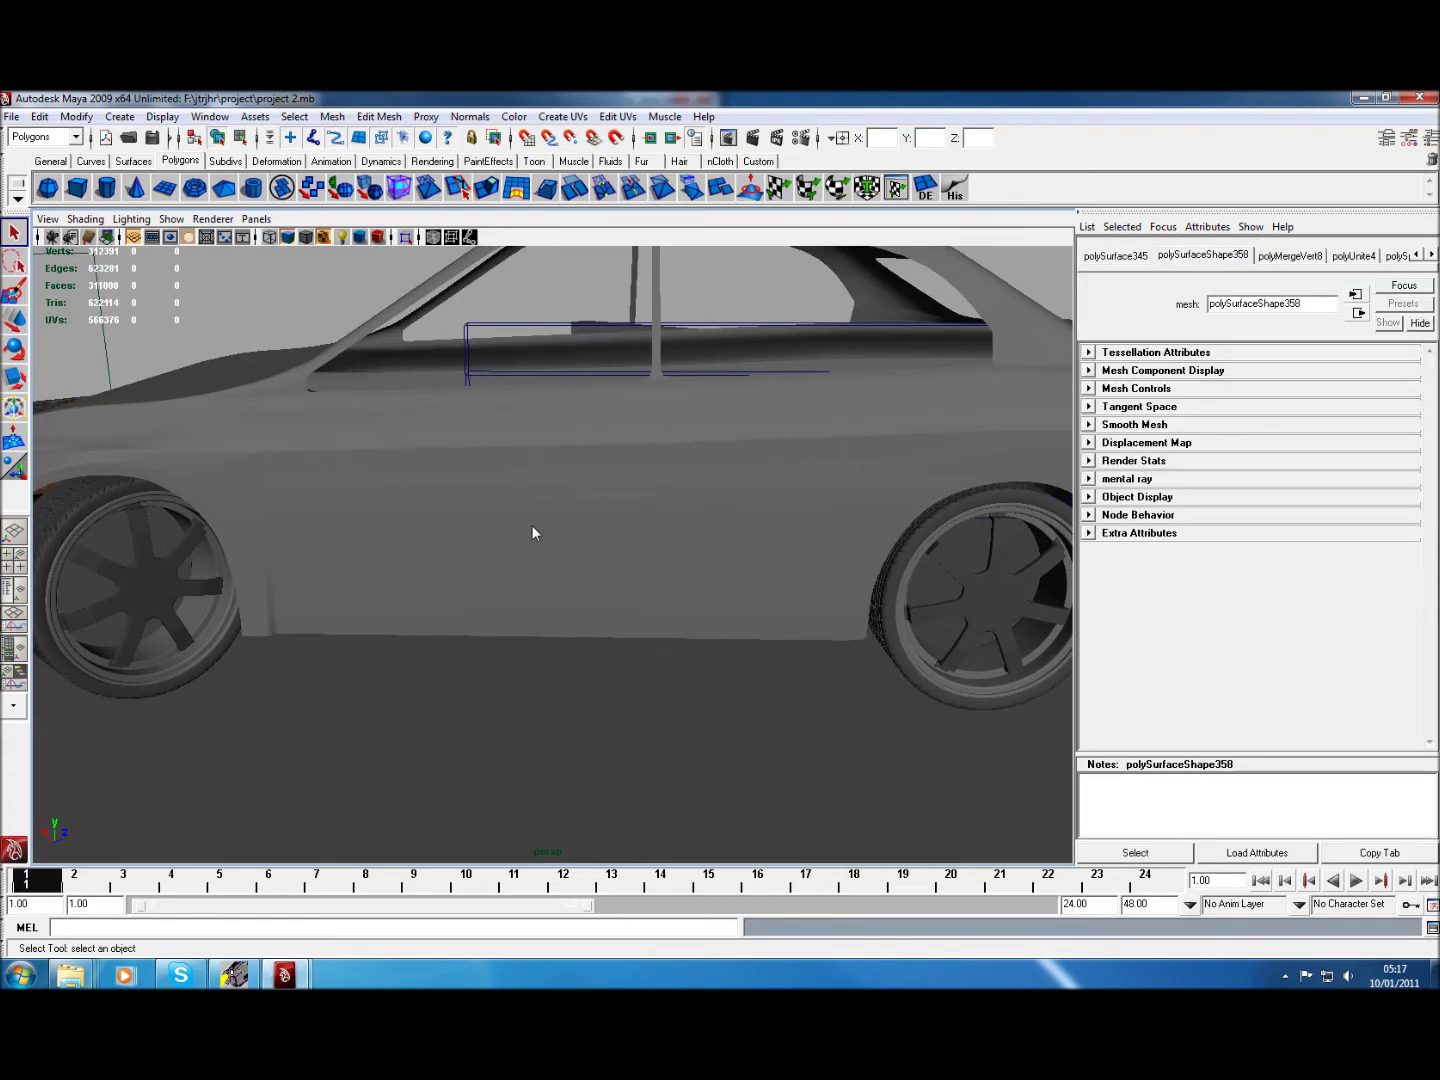
mouse_move(532, 525)
alt+mouse_down()
mouse_move(867, 543)
mouse_move(1051, 525)
mouse_move(1268, 553)
alt+mouse_up()
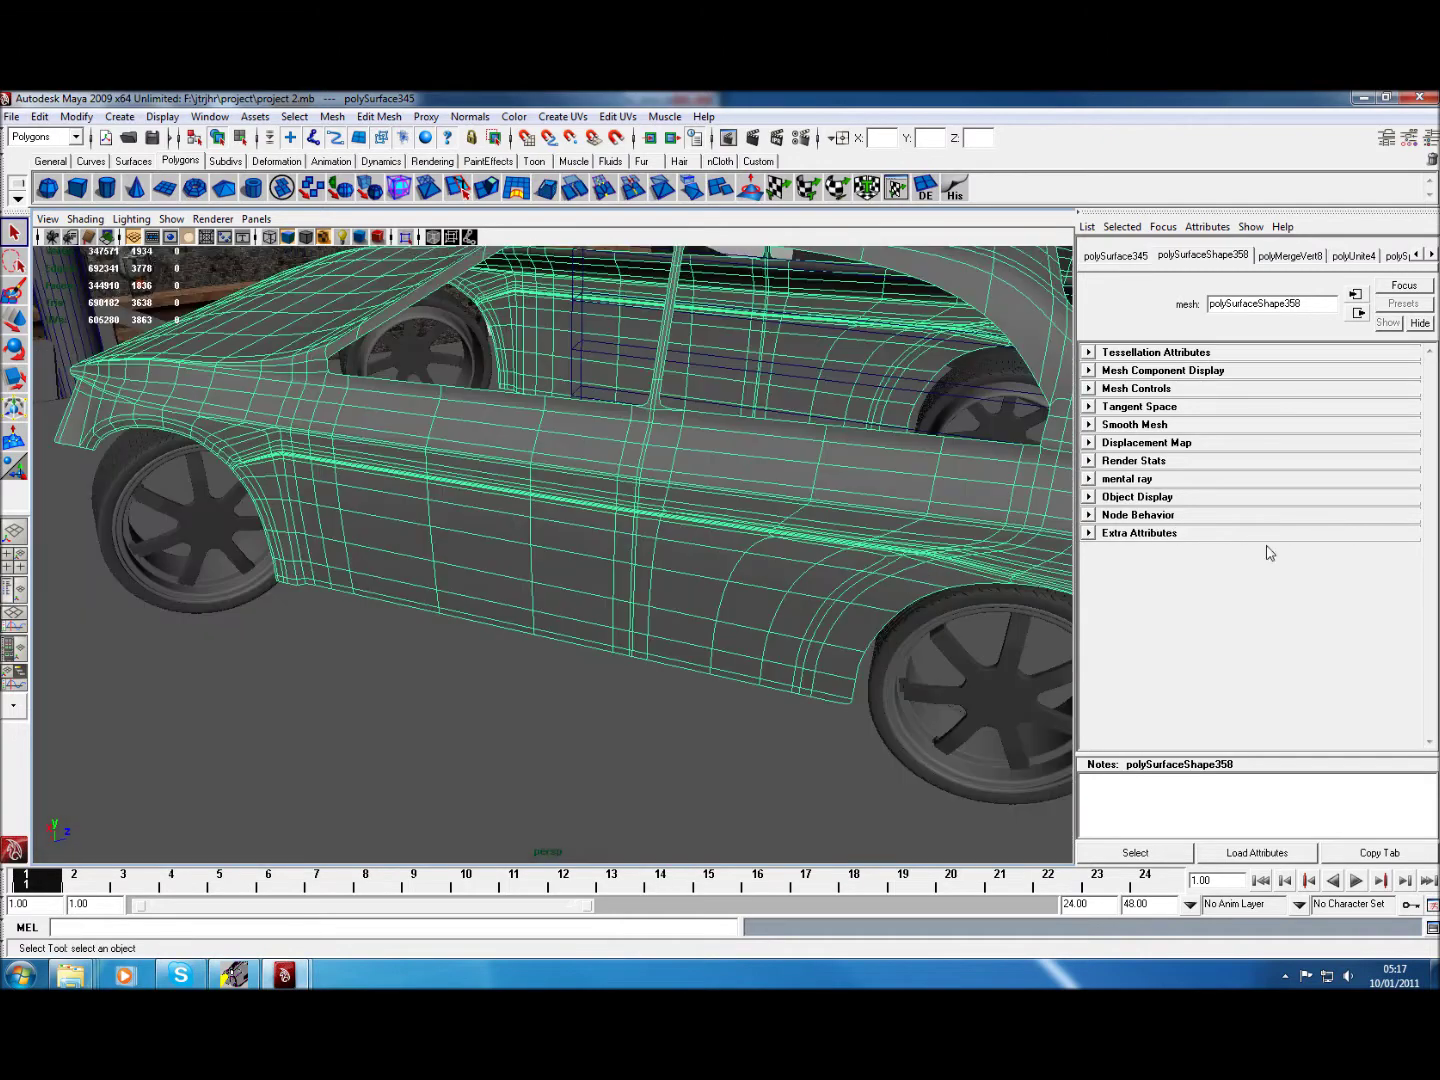
click(577, 736)
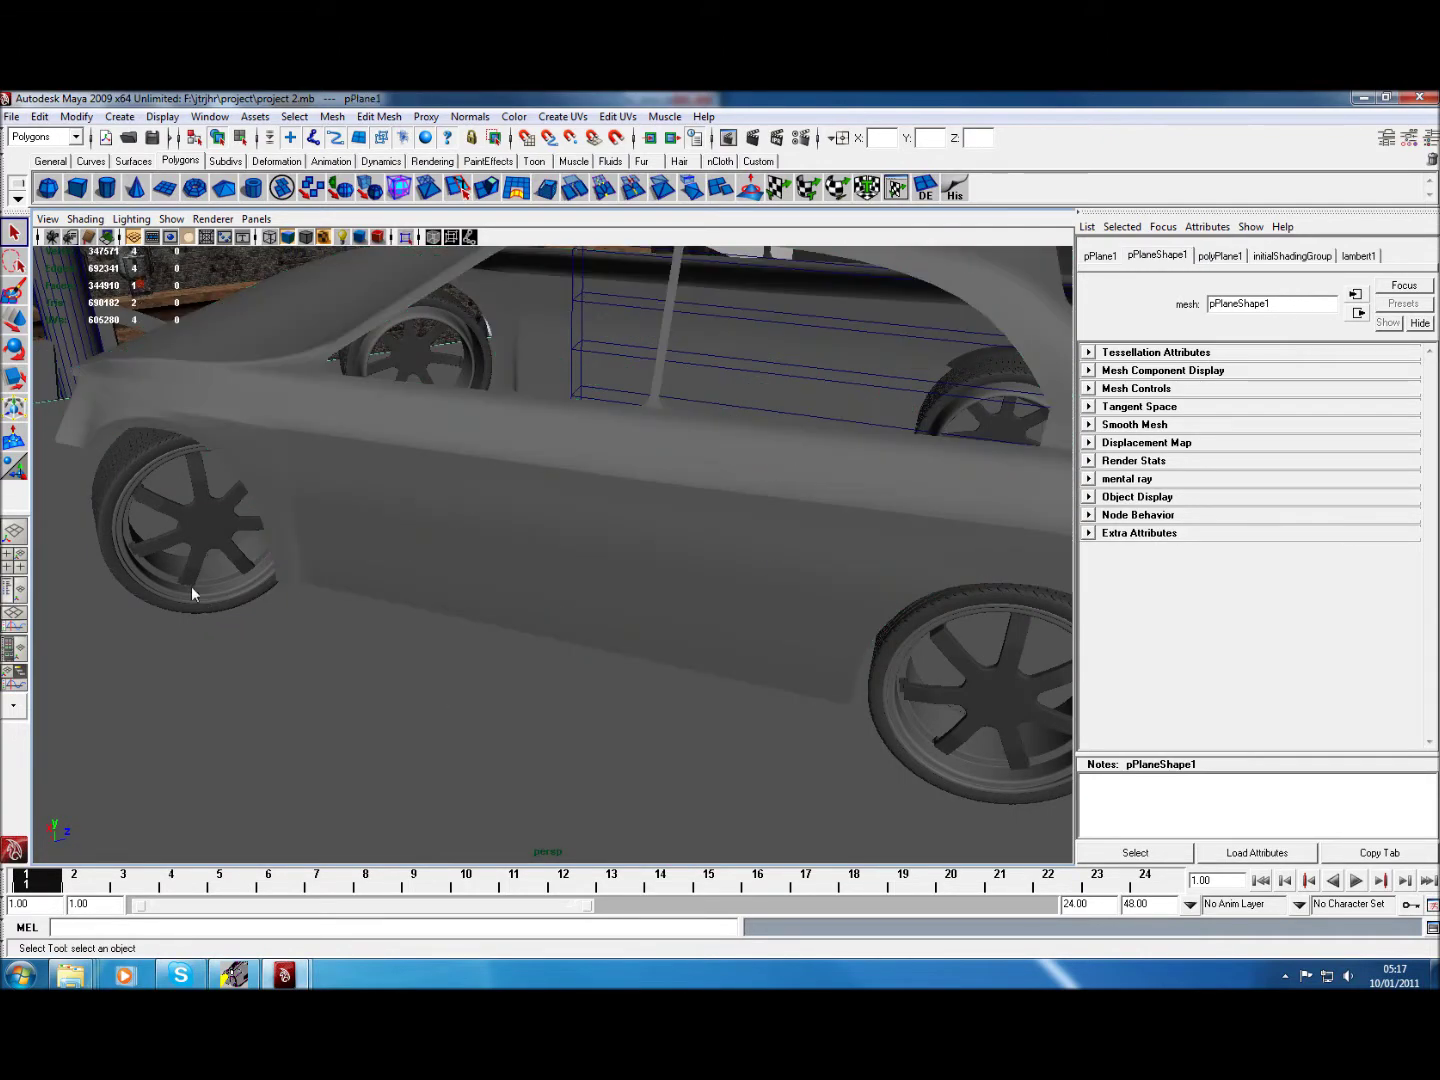
mouse_move(171, 540)
alt+middle_down()
mouse_move(572, 598)
mouse_move(604, 588)
mouse_move(566, 592)
alt+middle_up()
Zoom in and centre the front wheel's tyre in view.
mouse_move(566, 592)
alt+right_down()
mouse_move(494, 634)
mouse_move(387, 597)
mouse_move(421, 599)
alt+right_up()
alt+middle_drag(420, 598, 707, 497)
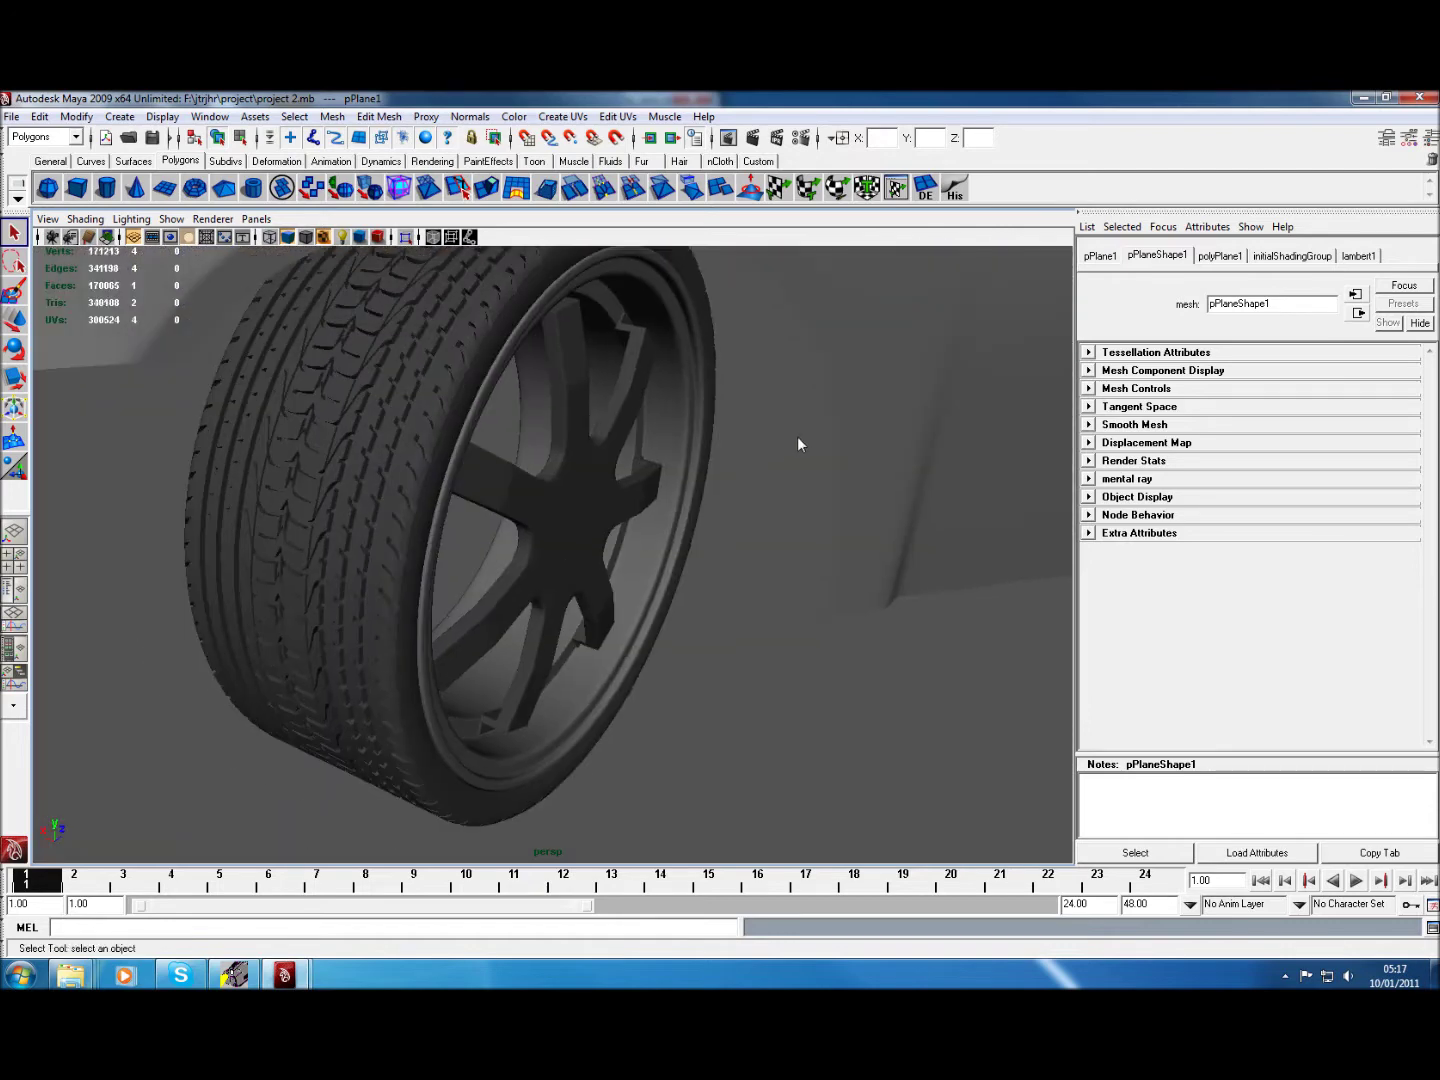
mouse_move(317, 579)
alt+right_down()
mouse_move(241, 594)
mouse_move(322, 522)
alt+right_up()
mouse_move(321, 522)
alt+middle_down()
mouse_move(409, 557)
mouse_move(600, 540)
alt+middle_up()
Show the tyre with smooth mesh preview (3) and render the current frame.
click(491, 470)
key(3)
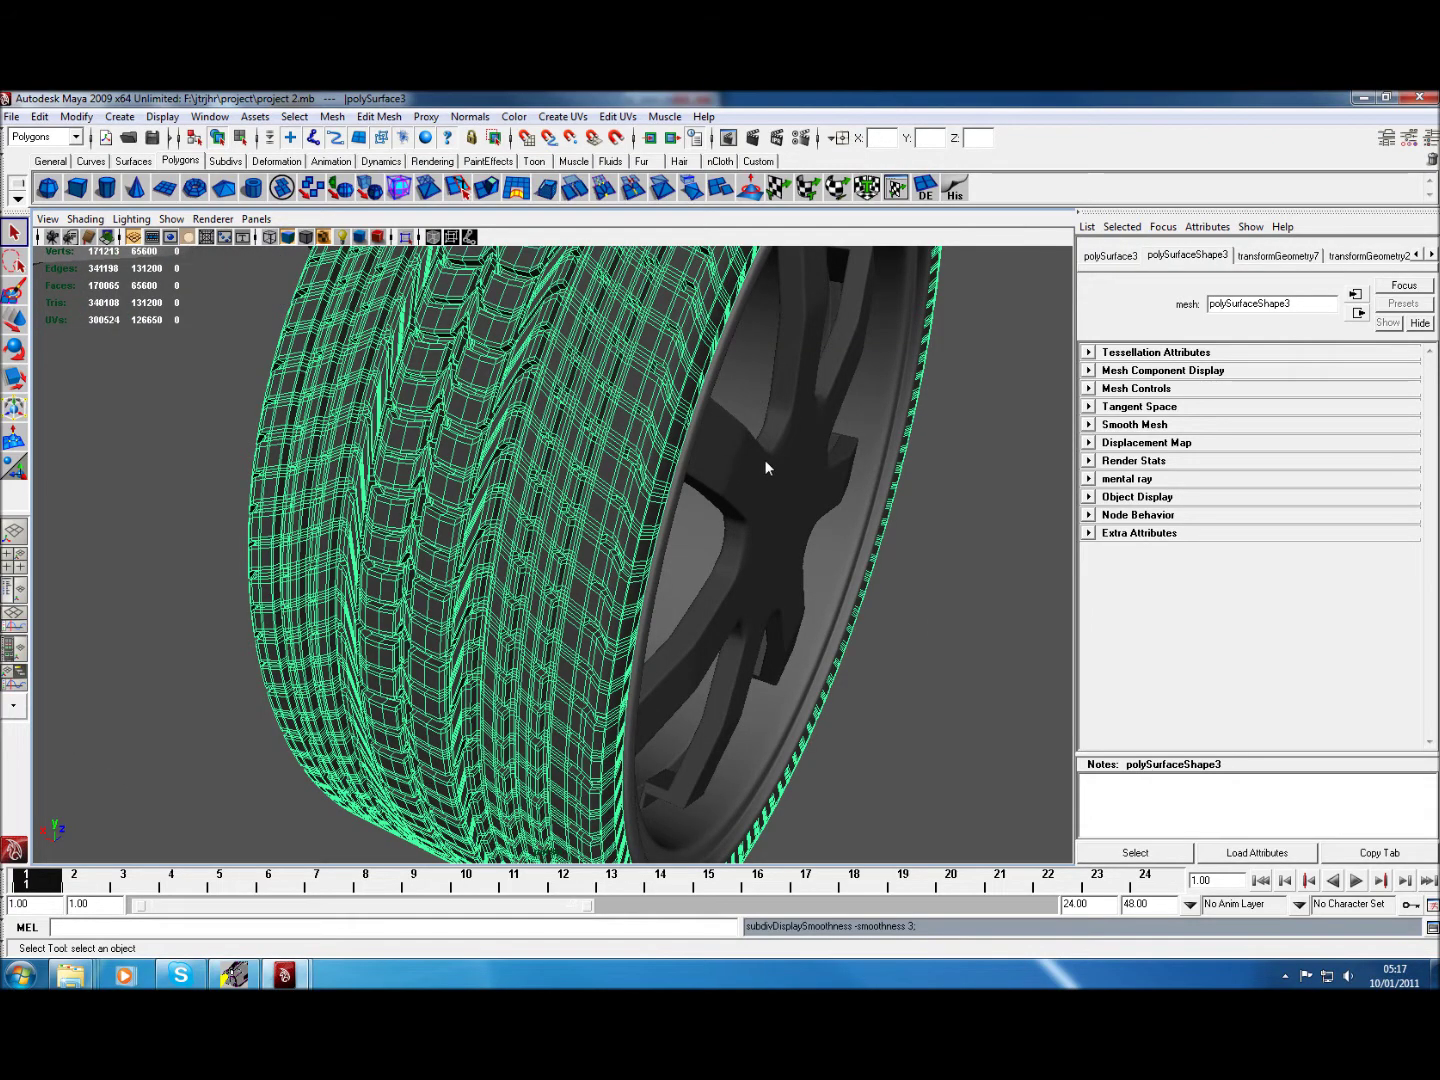
mouse_move(765, 461)
alt+middle_down()
mouse_move(595, 489)
mouse_move(655, 490)
alt+middle_up()
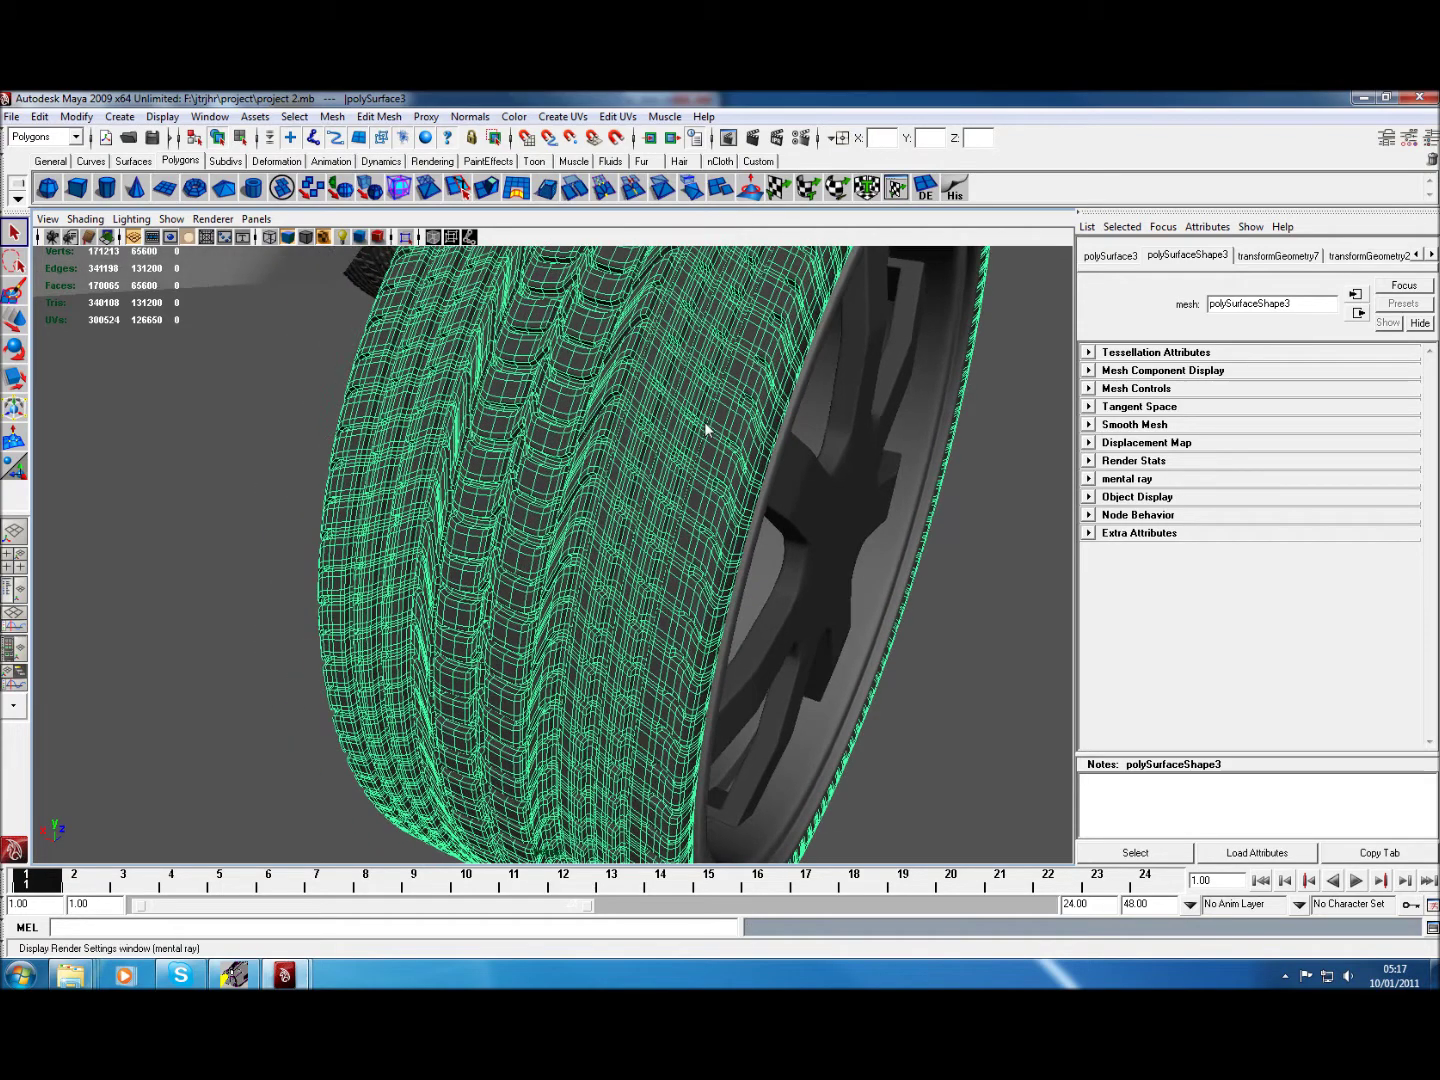
click(755, 140)
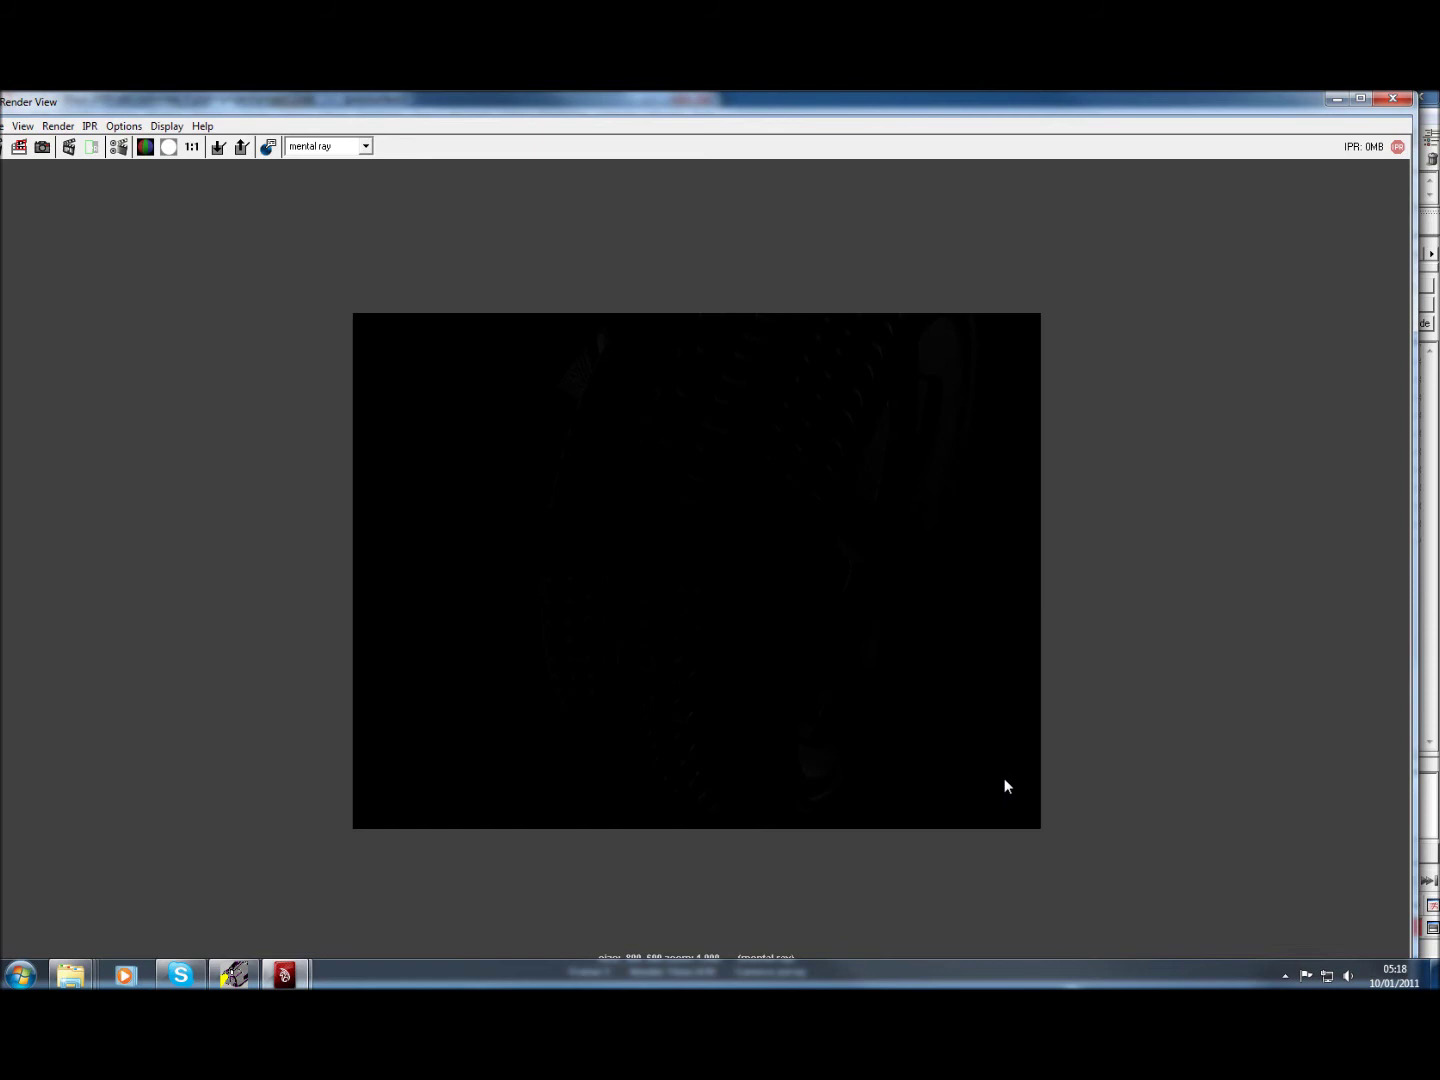
Close the nearly black mental ray render of the front tyre.
click(1391, 100)
Orbit out to an angled overview of the cellar, car and spiral stair, then restore HyperCam.
mouse_move(836, 594)
alt+mouse_down()
mouse_move(754, 528)
mouse_move(739, 649)
mouse_move(788, 632)
mouse_move(813, 652)
alt+mouse_up()
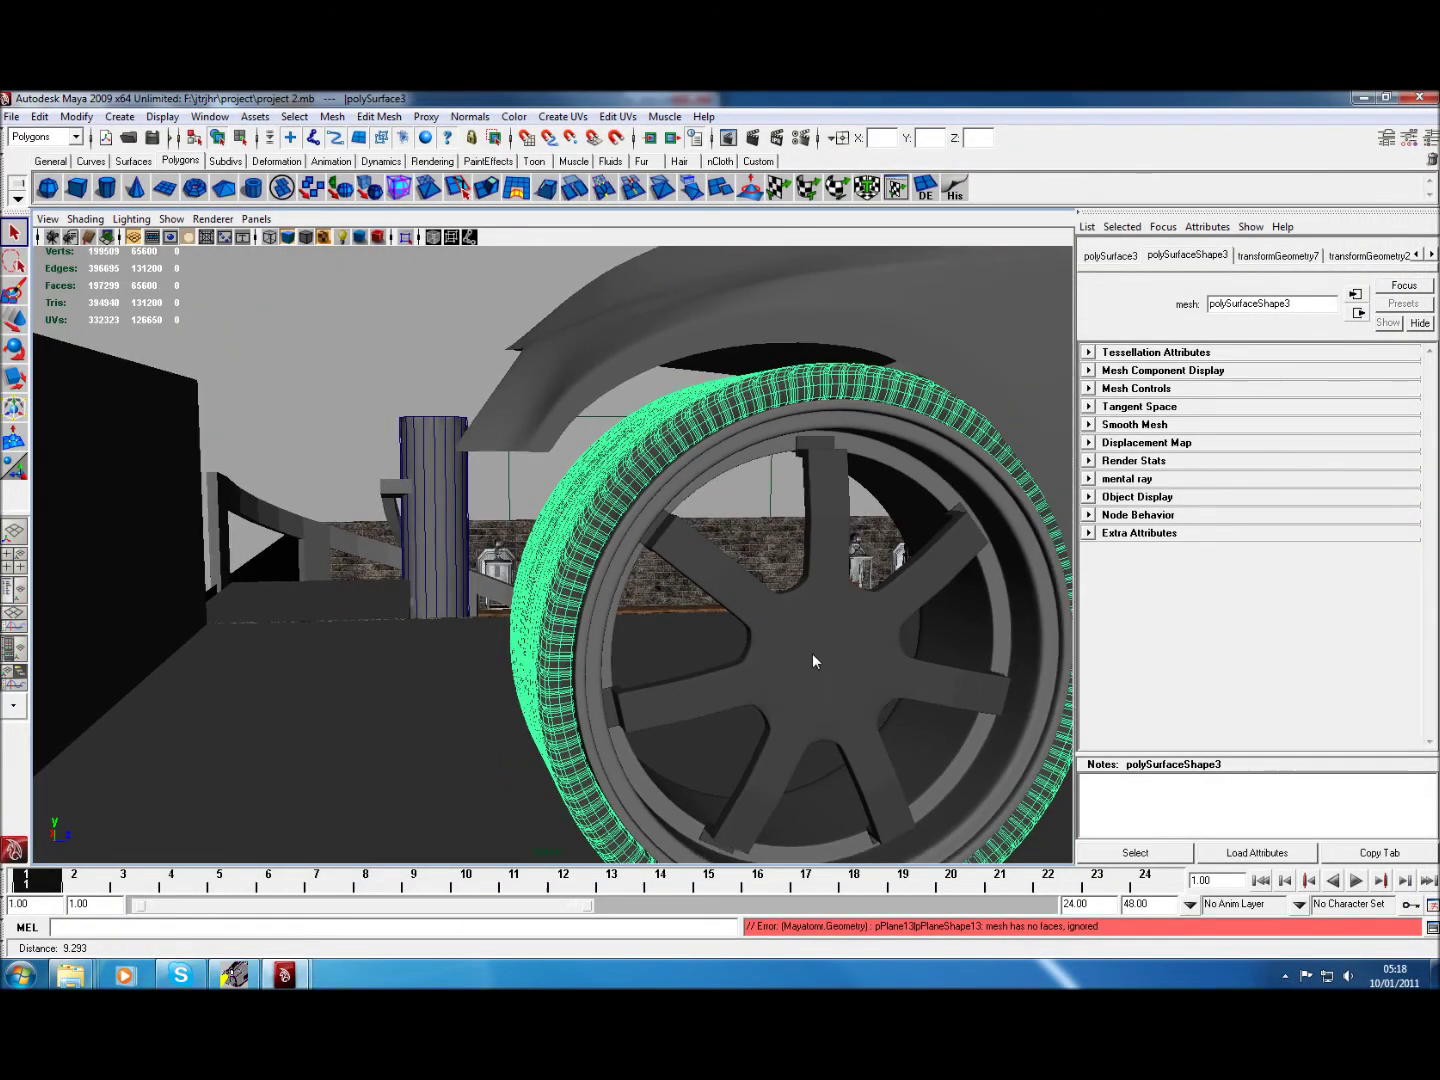
scroll(812, 653, down, 3)
mouse_move(723, 631)
alt+mouse_down()
mouse_move(620, 619)
mouse_move(549, 513)
mouse_move(509, 599)
mouse_move(830, 607)
alt+mouse_up()
alt+middle_drag(829, 608, 507, 589)
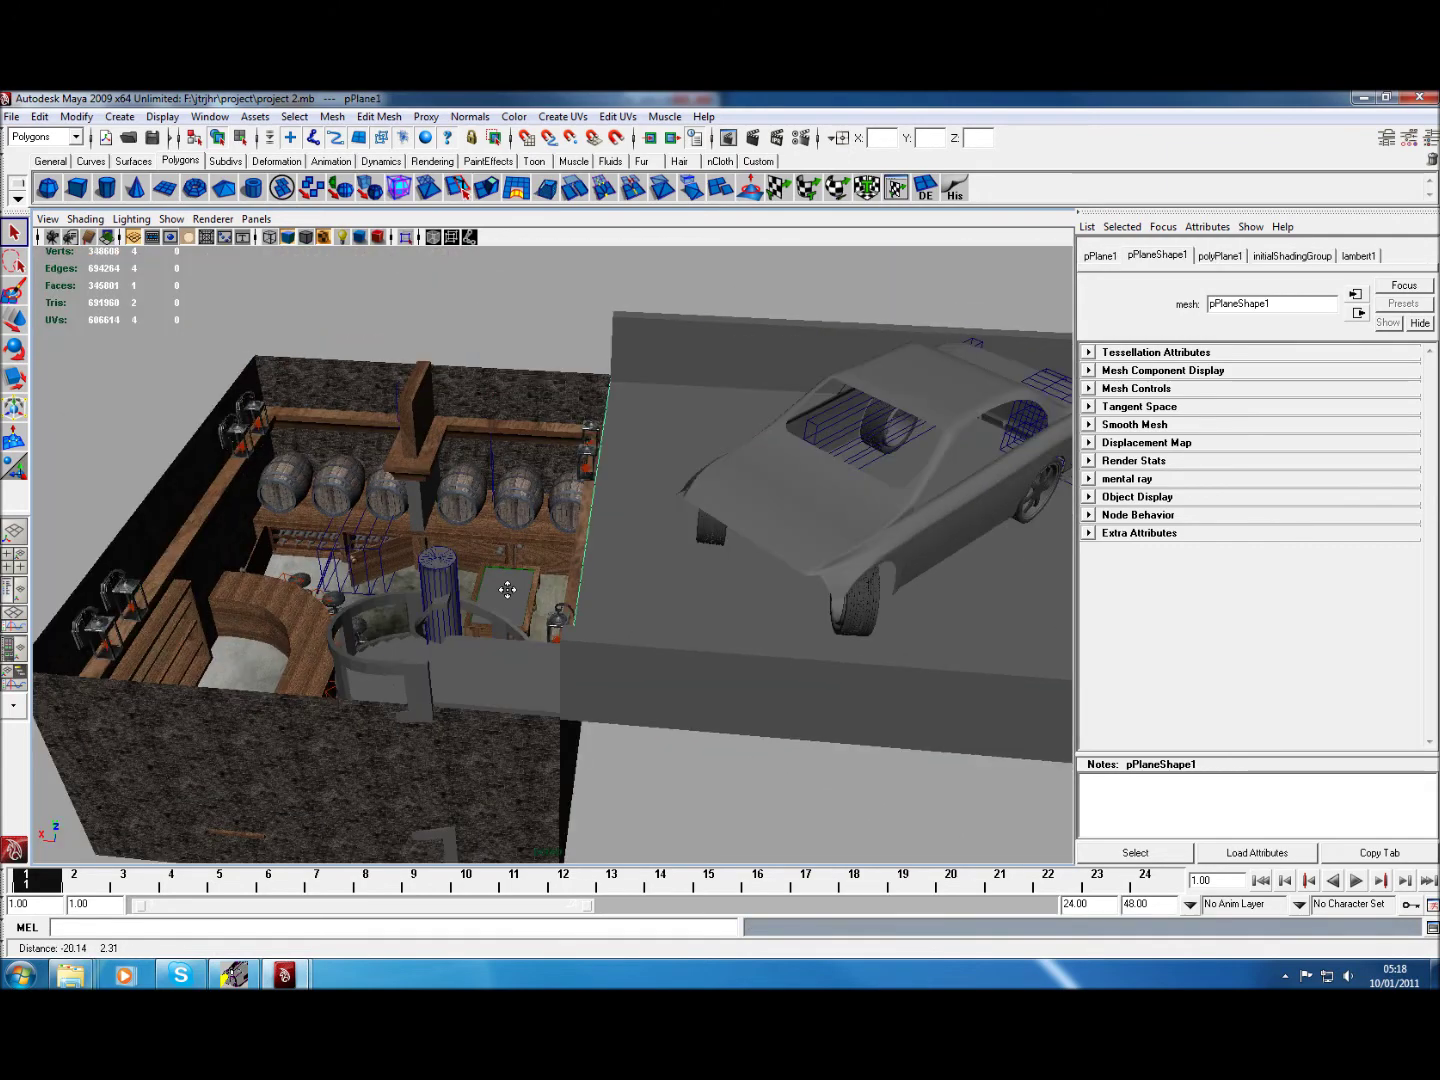
mouse_move(509, 589)
alt+mouse_down()
mouse_move(797, 588)
mouse_move(1152, 547)
mouse_move(1233, 560)
mouse_move(1319, 606)
alt+mouse_up()
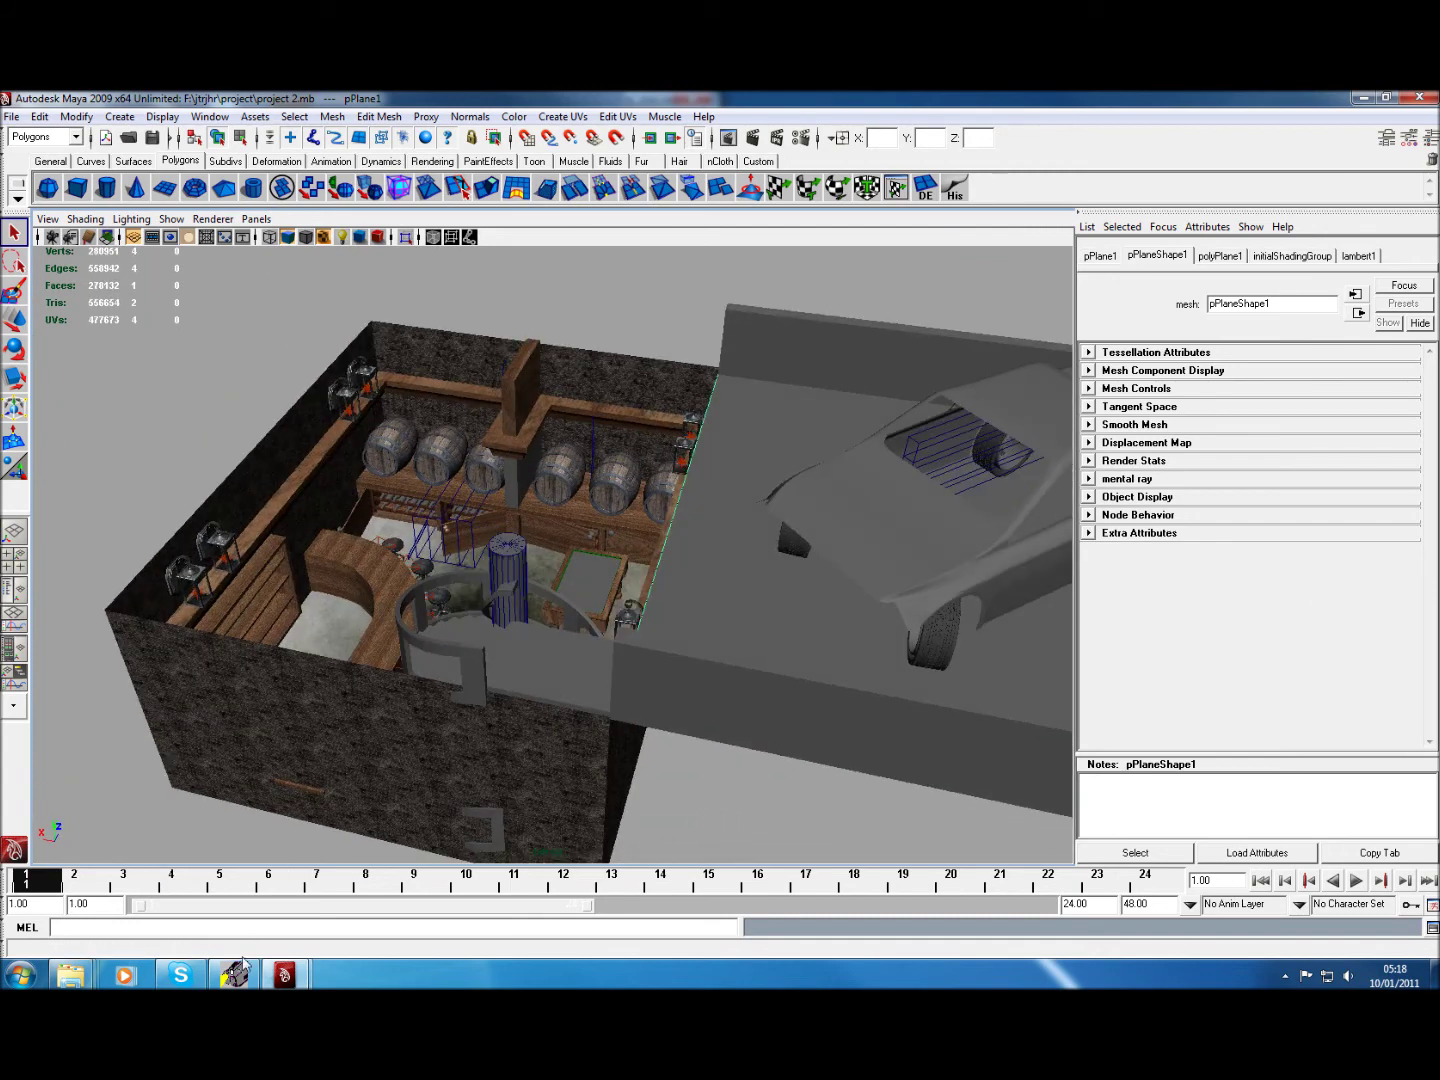
click(238, 970)
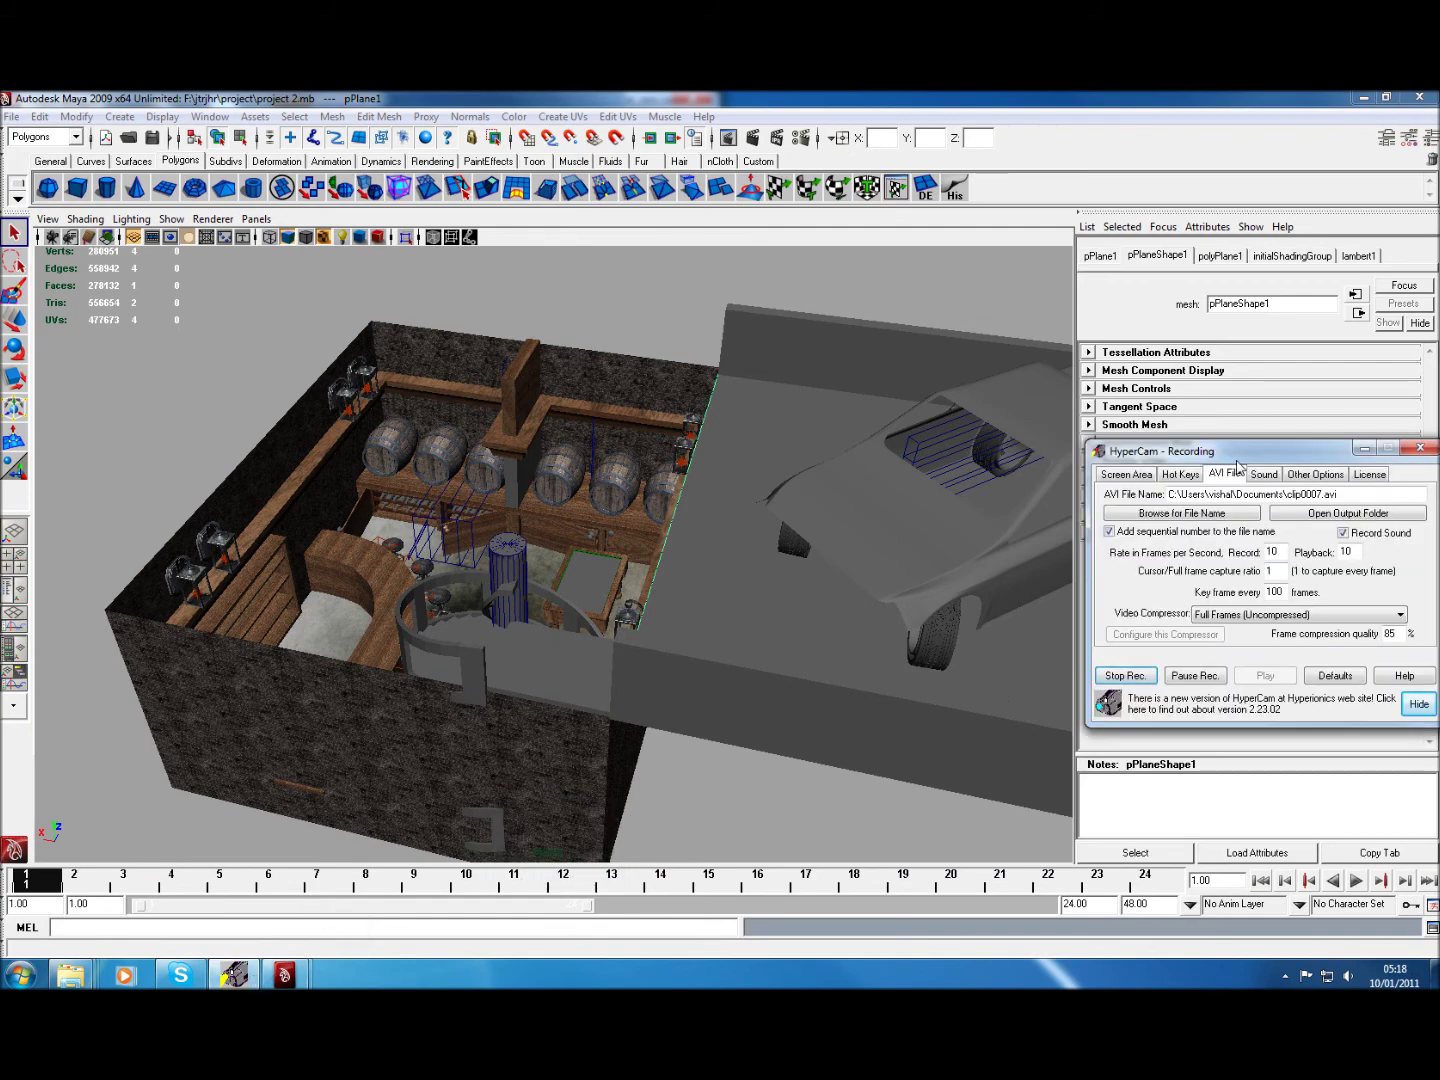
Drag the HyperCam recording window to the centre of the screen.
drag(1238, 463, 722, 329)
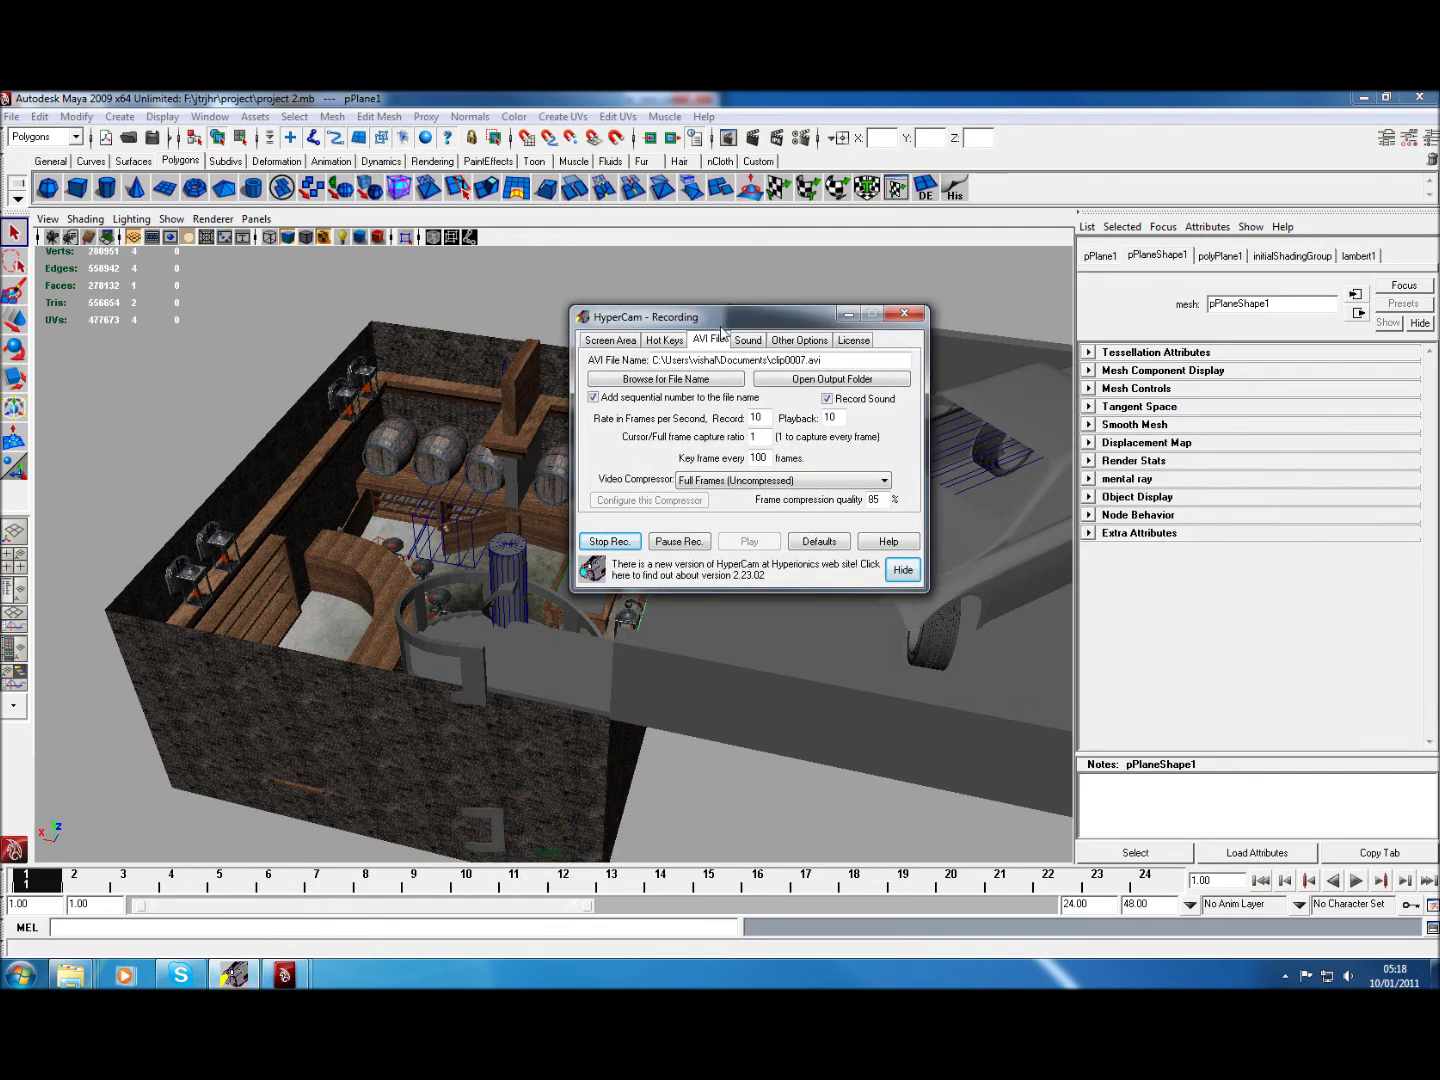